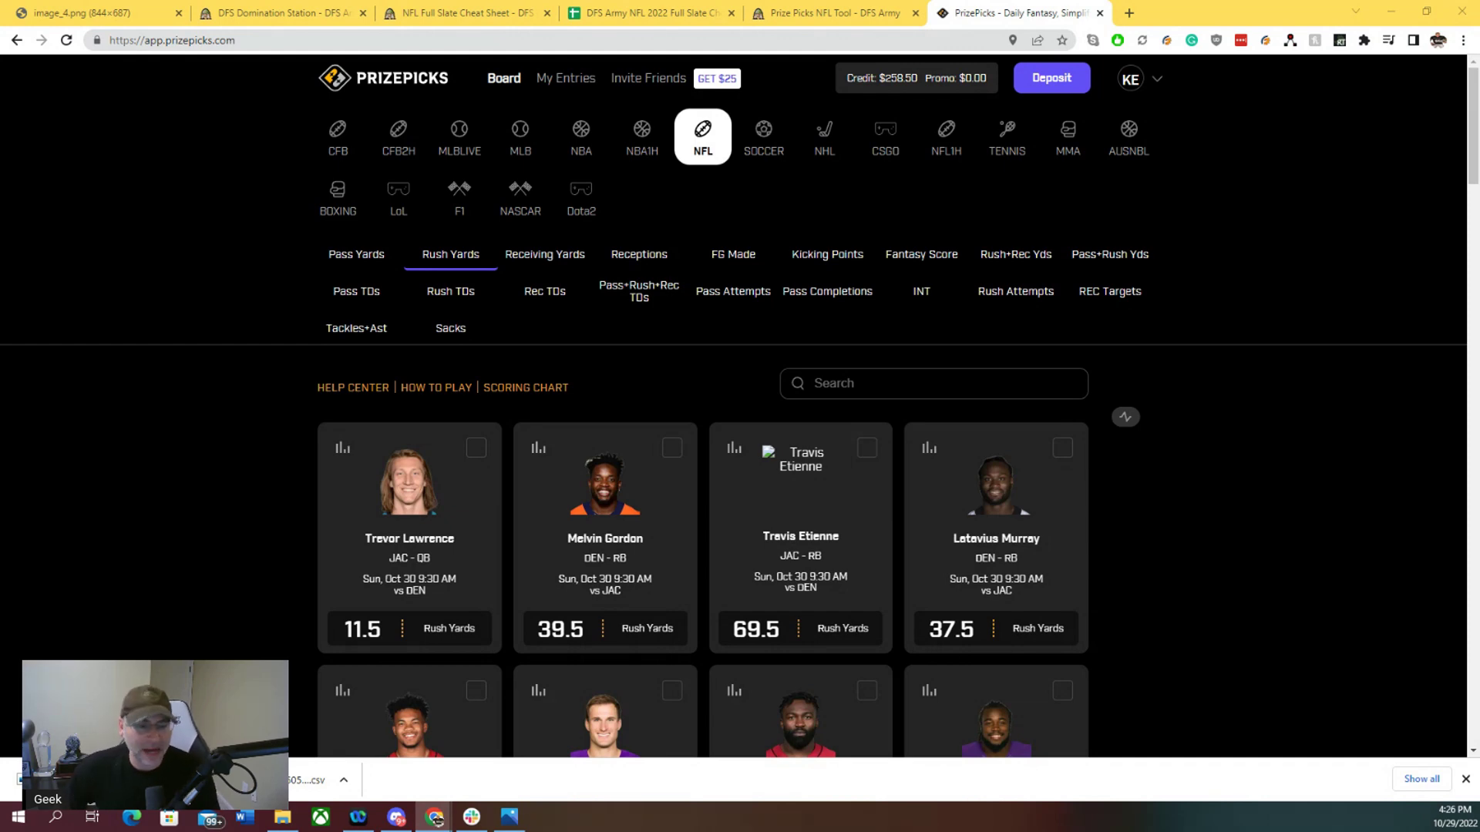
- Bring up the DFS Army NFL tool's Receptions table, topped by a 10.8% Under edge
{"action": "left_click", "coordinate": [825, 13]}
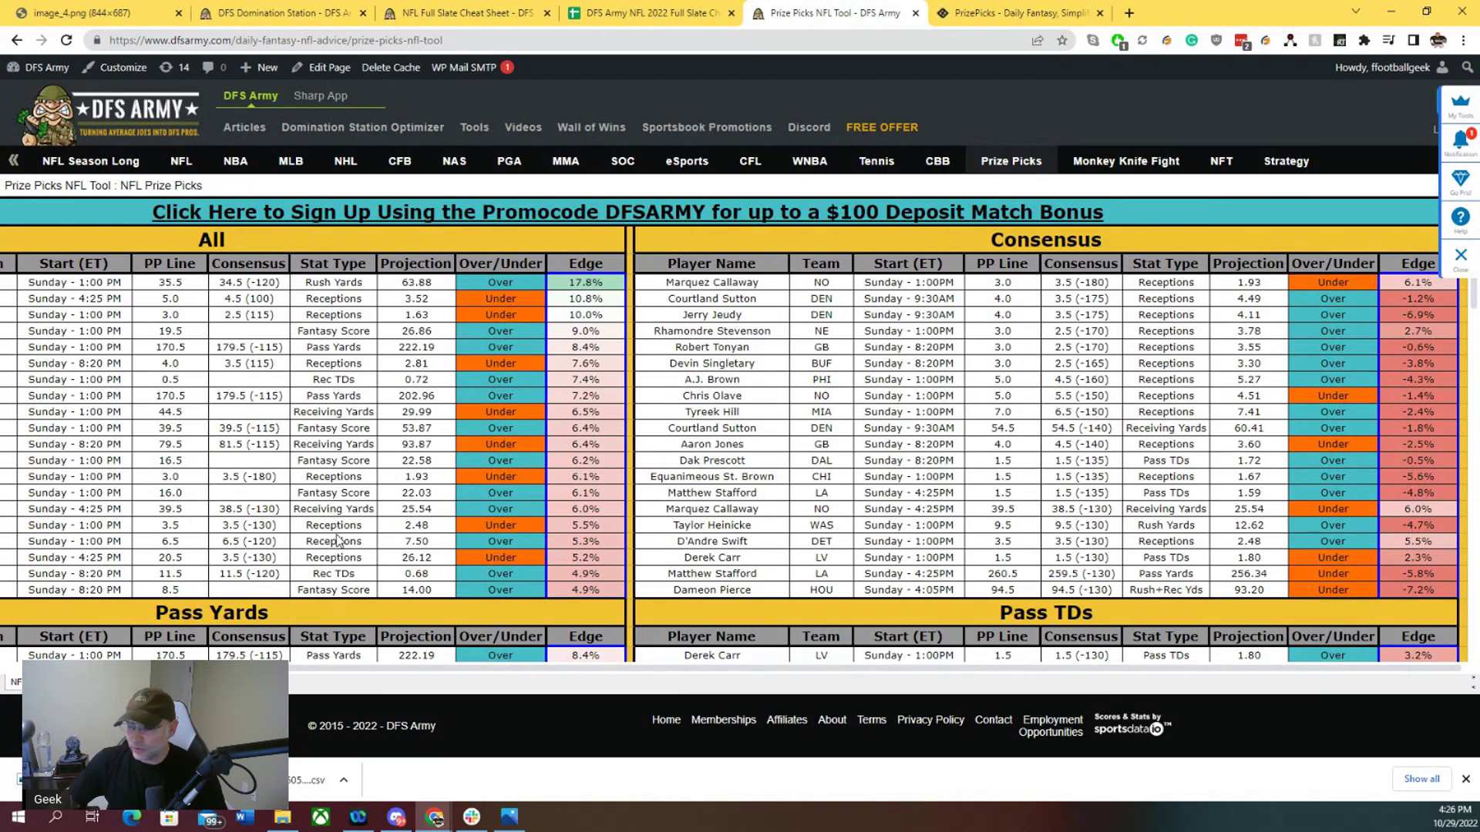
{"action": "scroll", "coordinate": [341, 541], "scroll_direction": "down", "scroll_amount": 12}
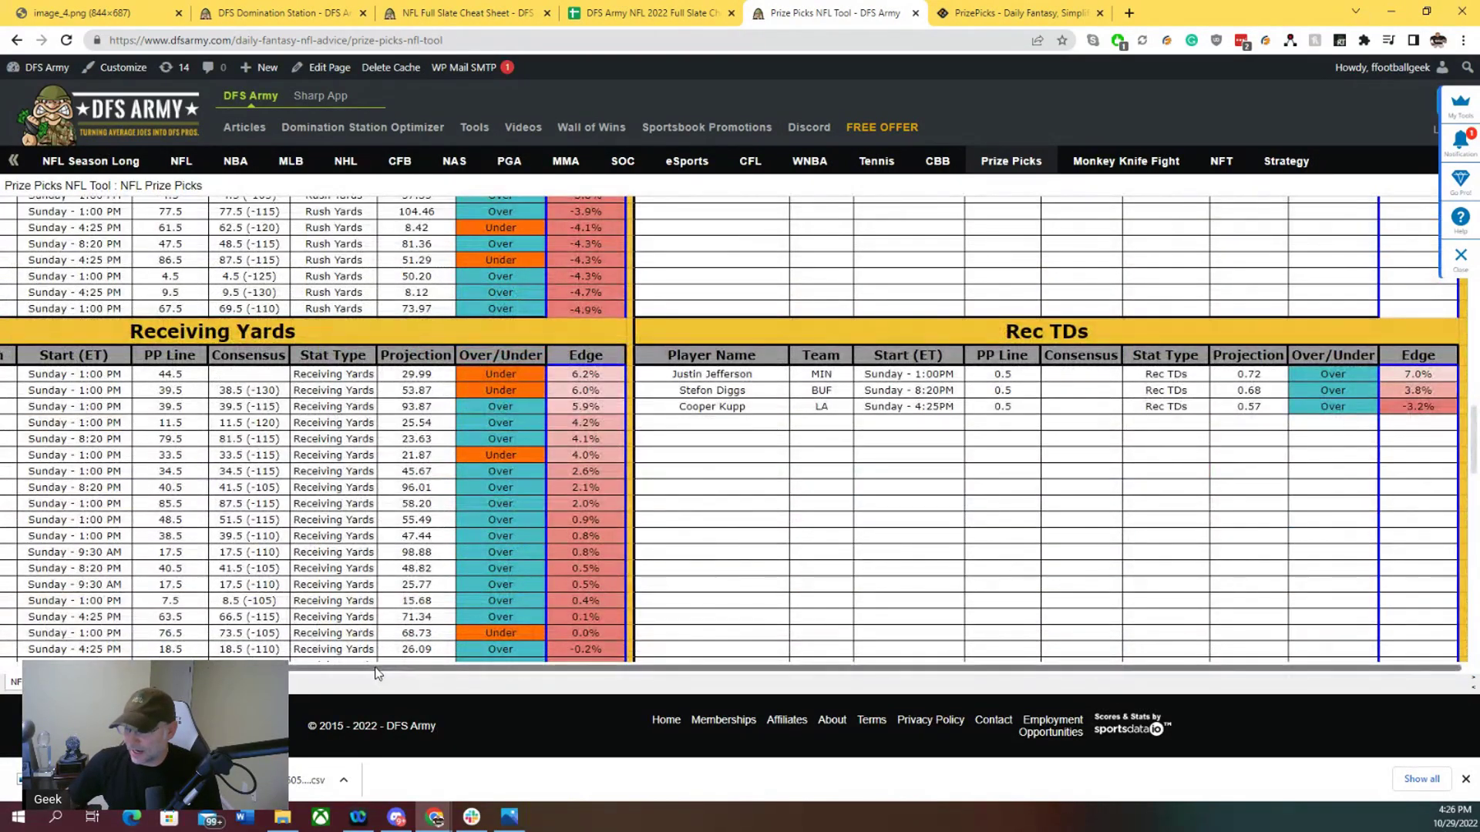
{"action": "left_click_drag", "start_coordinate": [378, 668], "coordinate": [239, 668]}
{"action": "scroll", "coordinate": [255, 574], "scroll_direction": "up", "scroll_amount": 3}
{"action": "scroll", "coordinate": [254, 574], "scroll_direction": "down", "scroll_amount": 10}
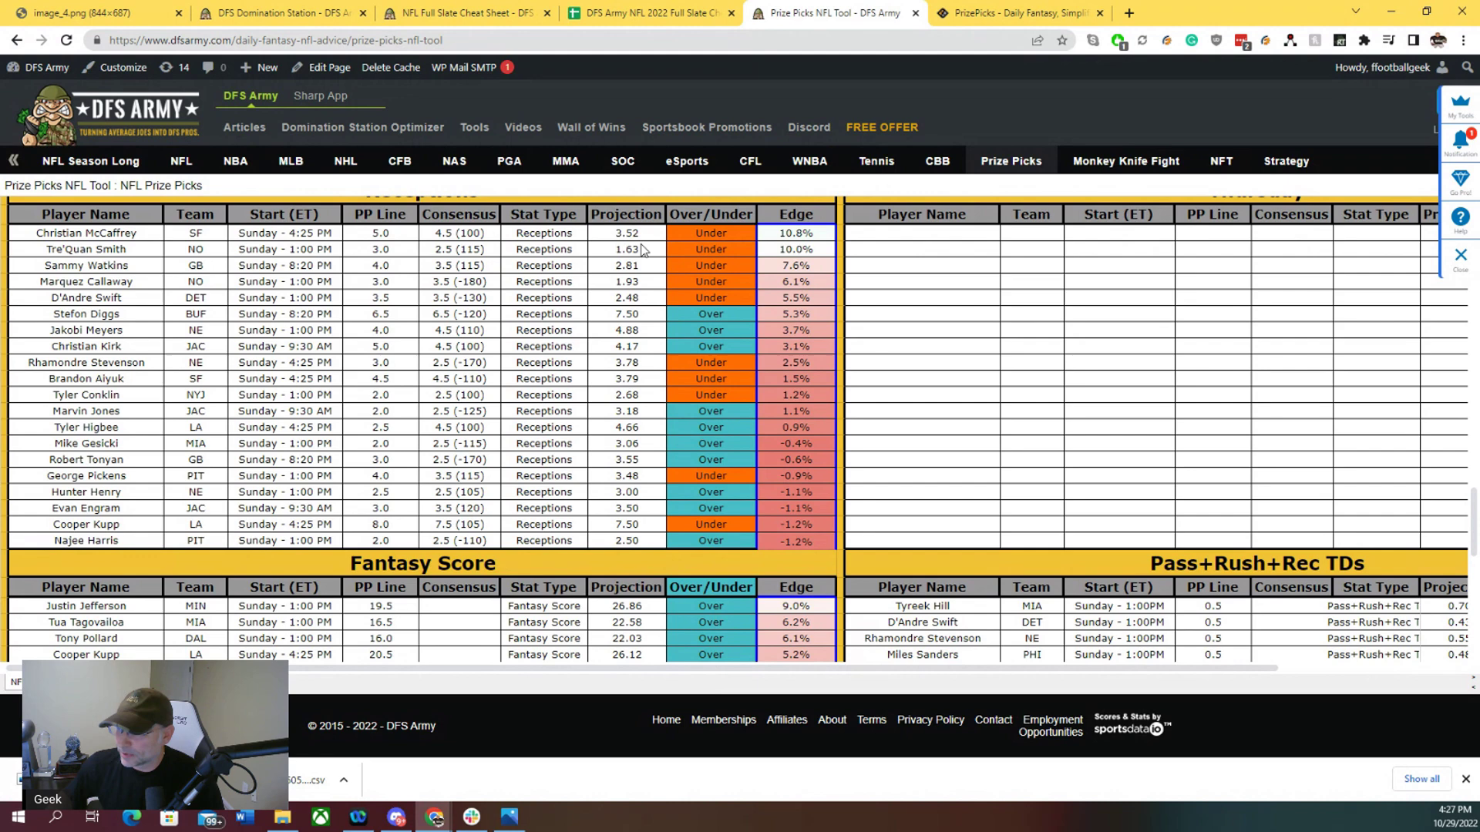
- Search 'chris' and take Christian McCaffrey under 5.0 receptions in the entry
{"action": "left_click", "coordinate": [984, 11]}
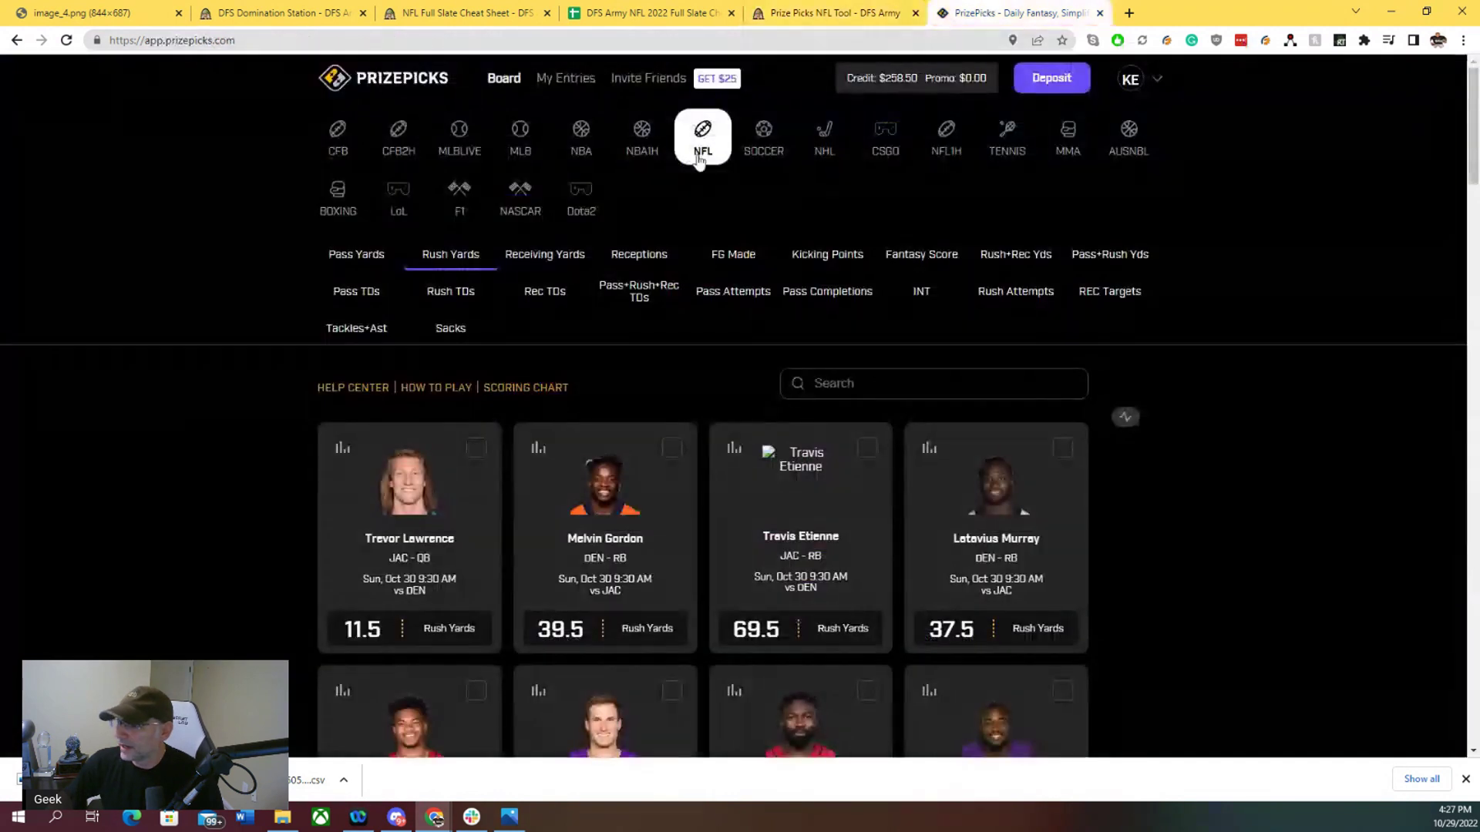
{"action": "left_click", "coordinate": [852, 383]}
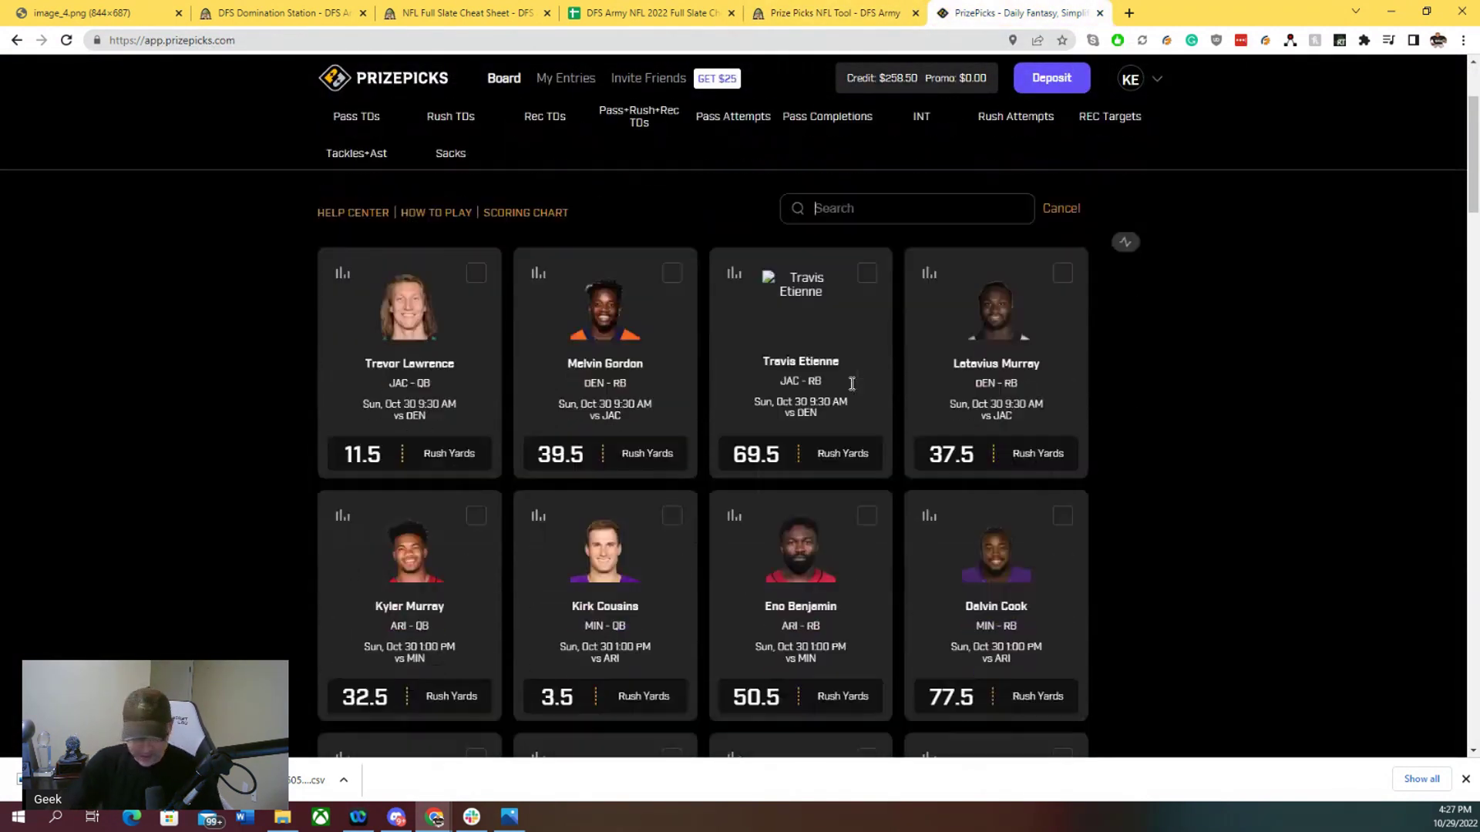
{"action": "type", "text": "ch"}
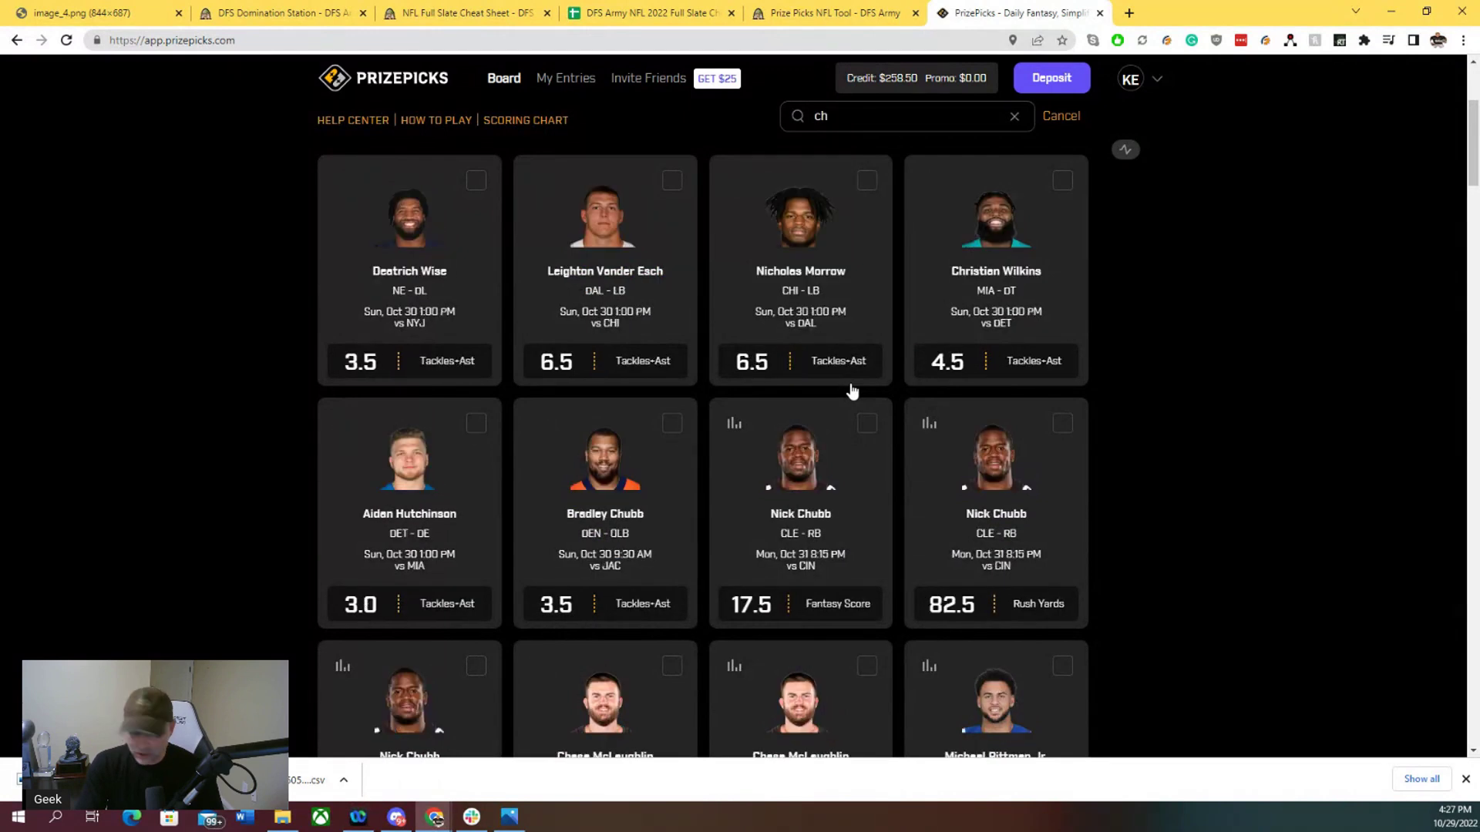
{"action": "type", "text": "ris"}
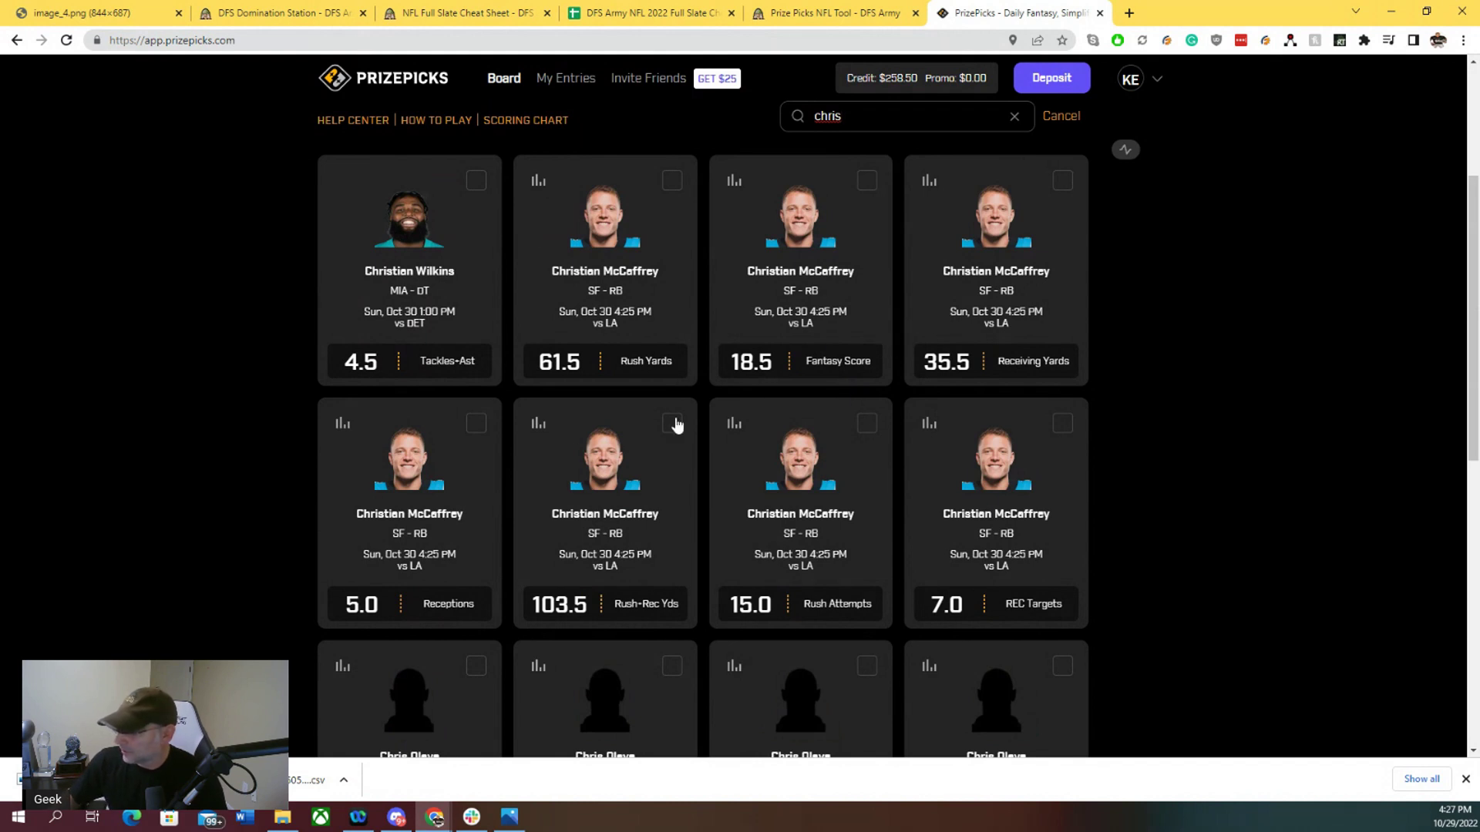
{"action": "left_click", "coordinate": [482, 425]}
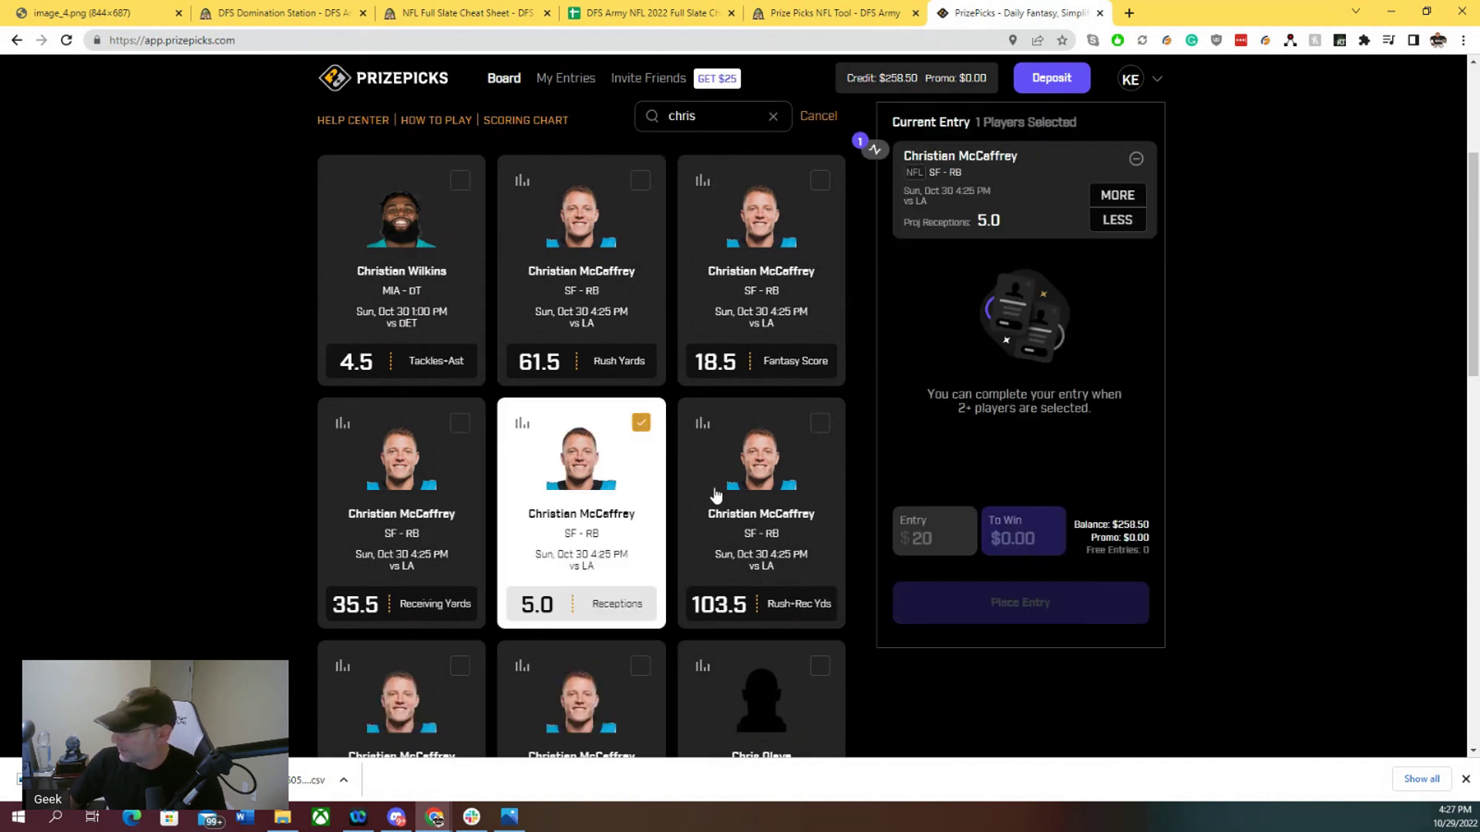
{"action": "left_click", "coordinate": [1114, 219]}
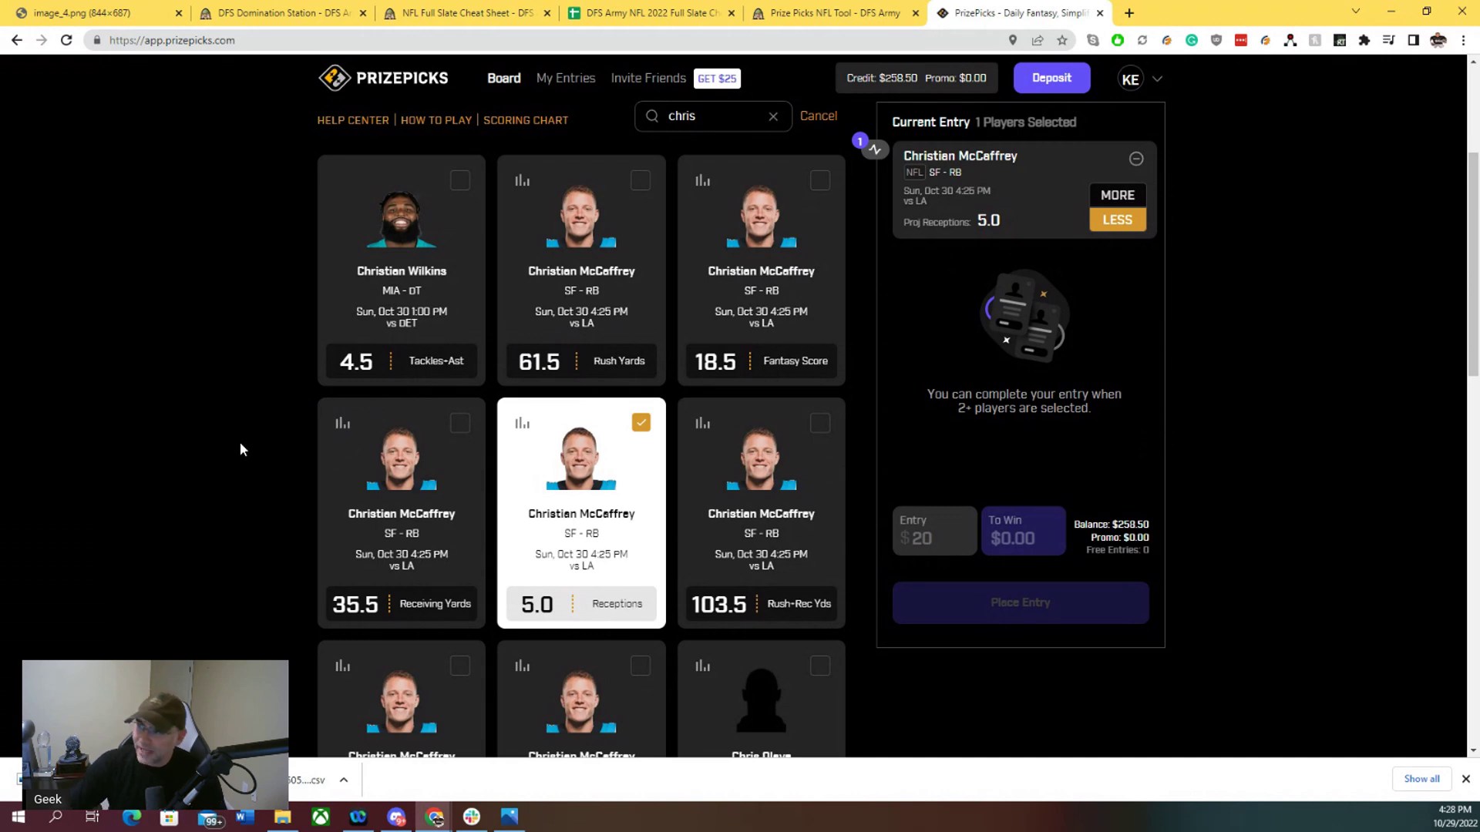
- Review the DFS Army Receptions Unders again, including a 10.0% Under on a NO 3.0 line
{"action": "left_click", "coordinate": [861, 17]}
{"action": "scroll", "coordinate": [375, 397], "scroll_direction": "down", "scroll_amount": 2}
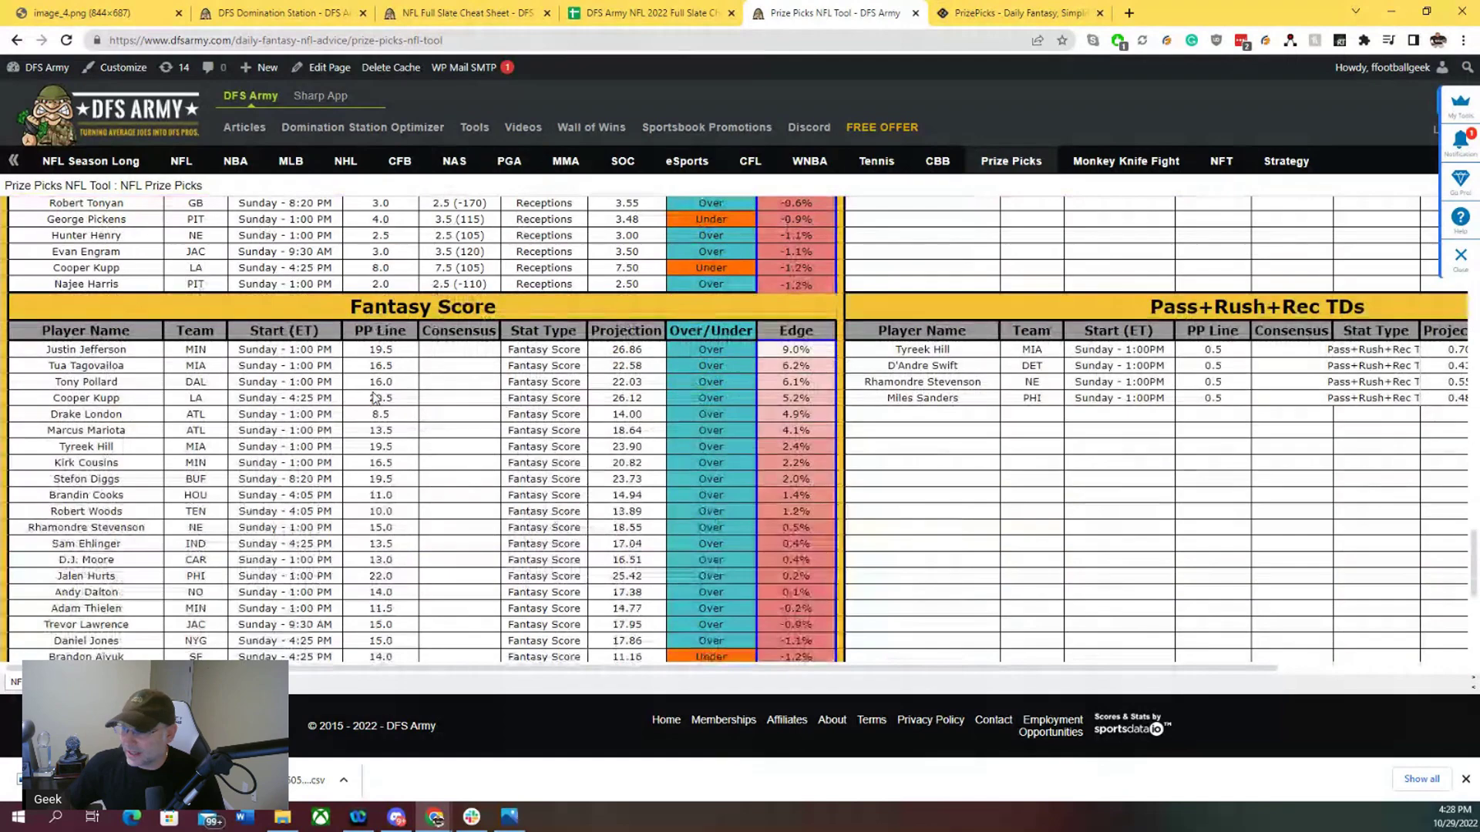
{"action": "scroll", "coordinate": [376, 398], "scroll_direction": "up", "scroll_amount": 6}
{"action": "scroll", "coordinate": [375, 398], "scroll_direction": "down", "scroll_amount": 3}
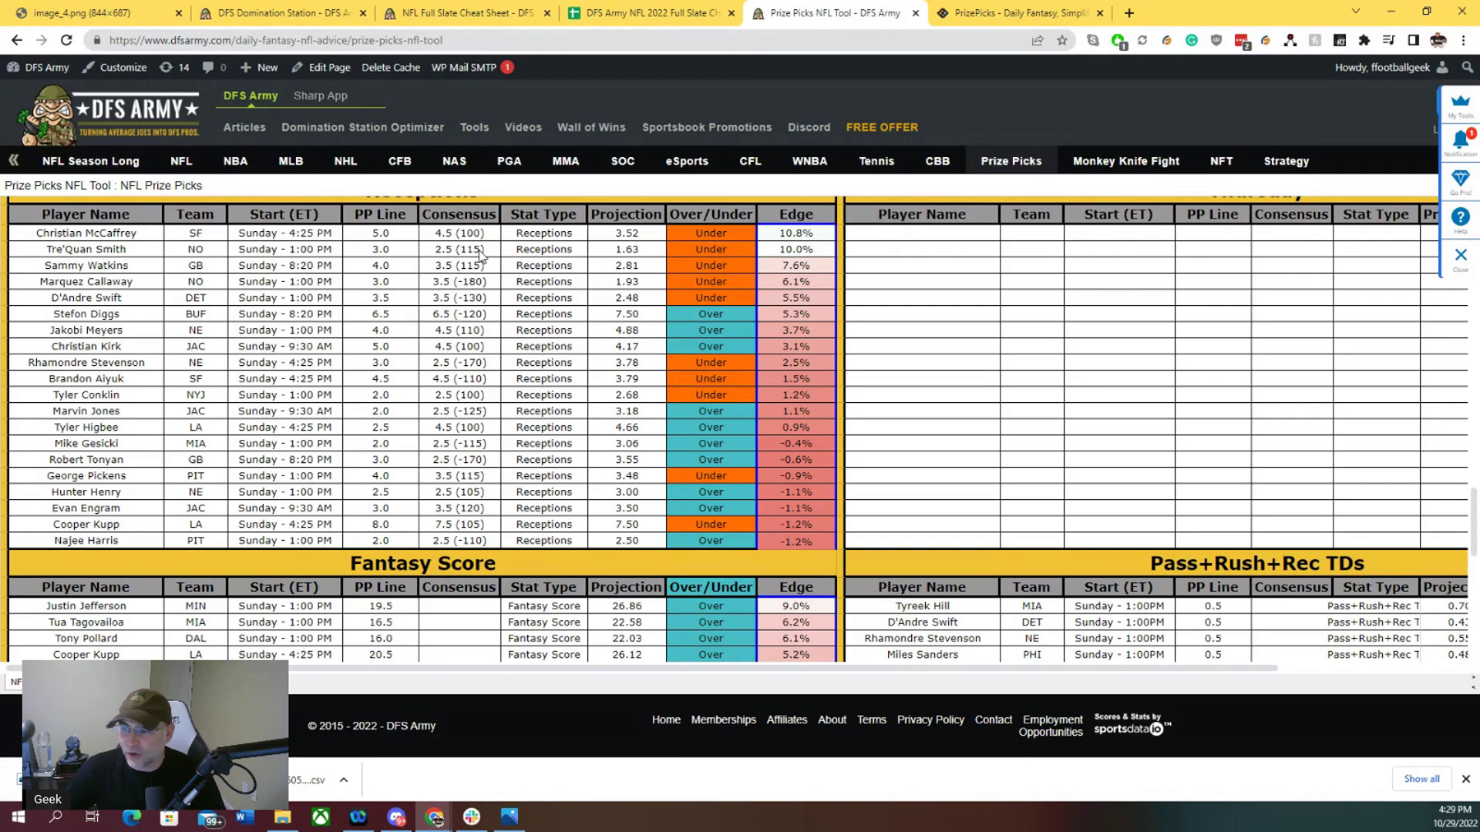
- Search PrizePicks for Tre'Quan Smith, replacing the 'smith' query with 'tre'
{"action": "left_click", "coordinate": [1007, 9]}
{"action": "scroll", "coordinate": [710, 131], "scroll_direction": "up", "scroll_amount": 3}
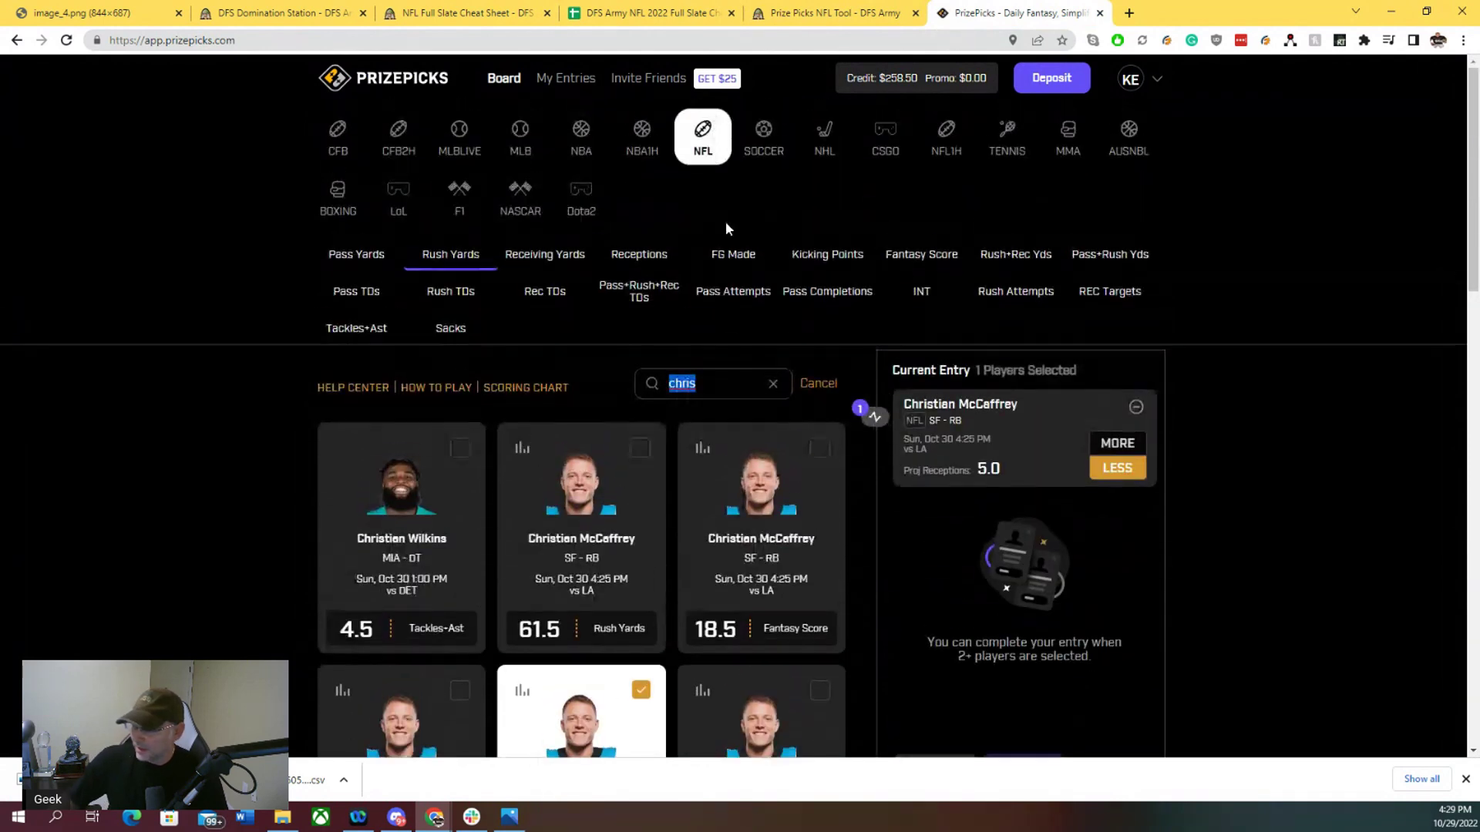
{"action": "type", "text": "sm"}
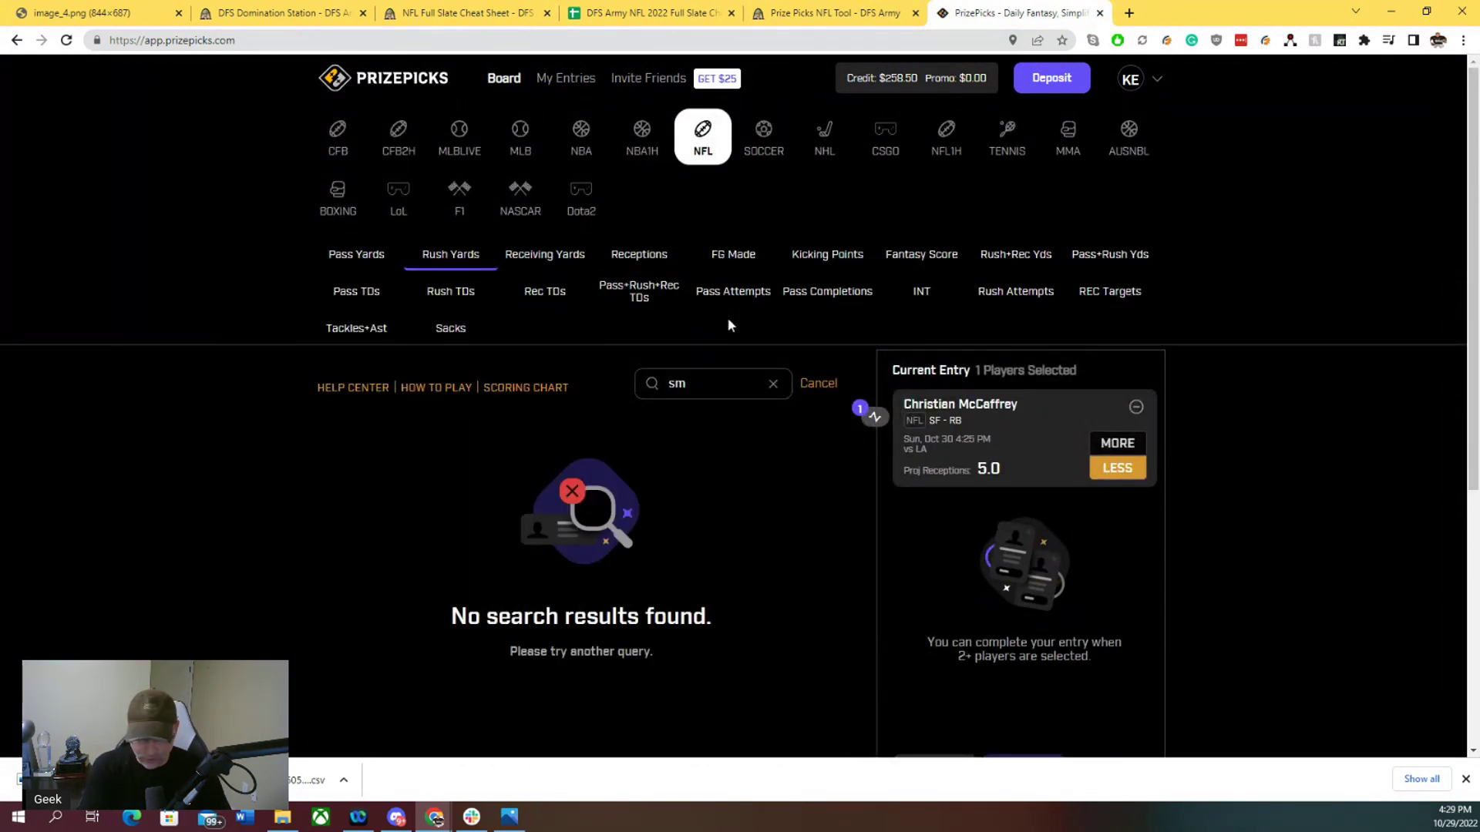
{"action": "type", "text": "ith"}
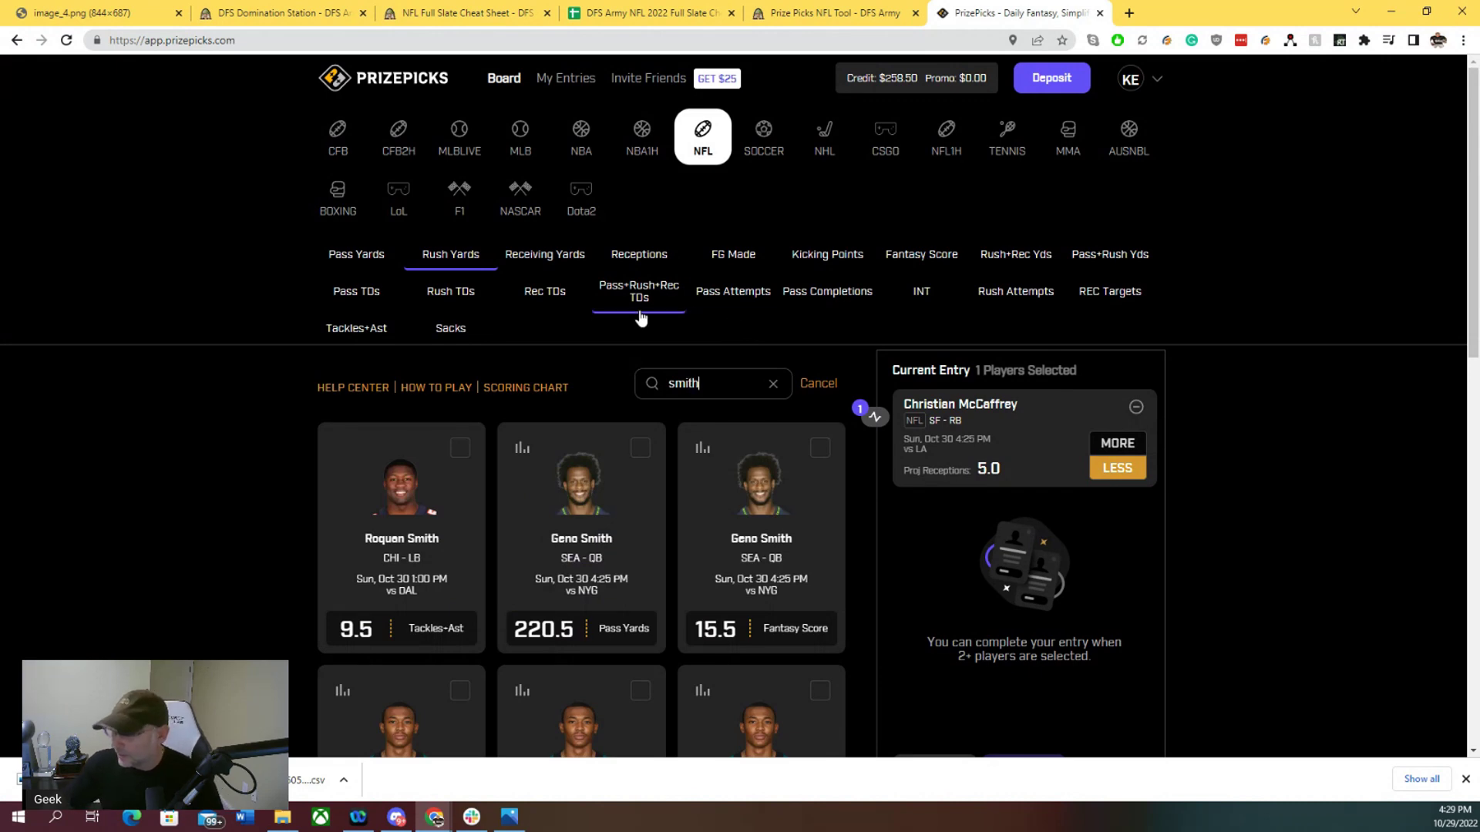
{"action": "scroll", "coordinate": [628, 322], "scroll_direction": "down", "scroll_amount": 6}
{"action": "scroll", "coordinate": [609, 293], "scroll_direction": "up", "scroll_amount": 6}
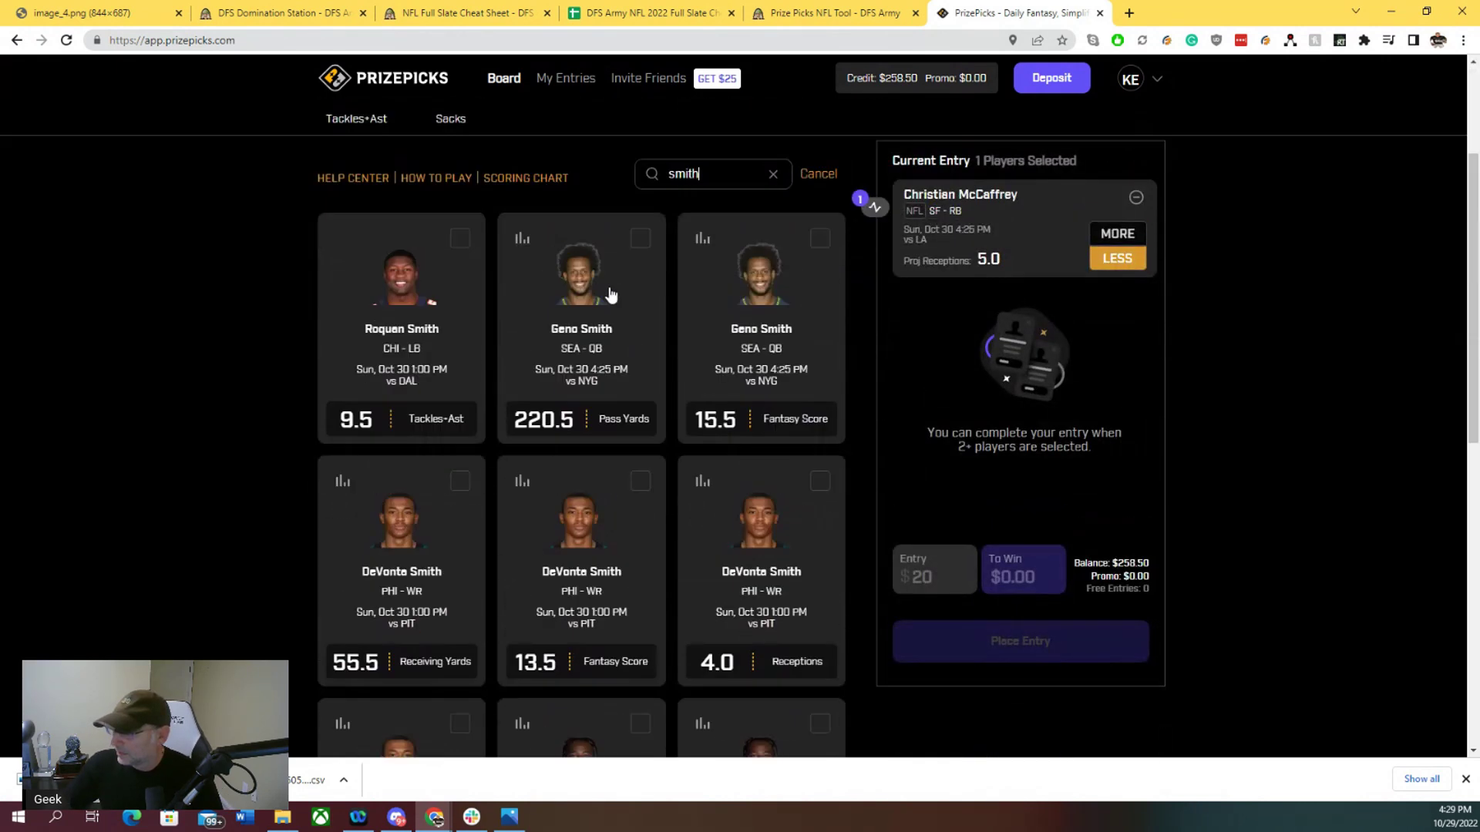
{"action": "double_click", "coordinate": [713, 372]}
{"action": "type", "text": "tre"}
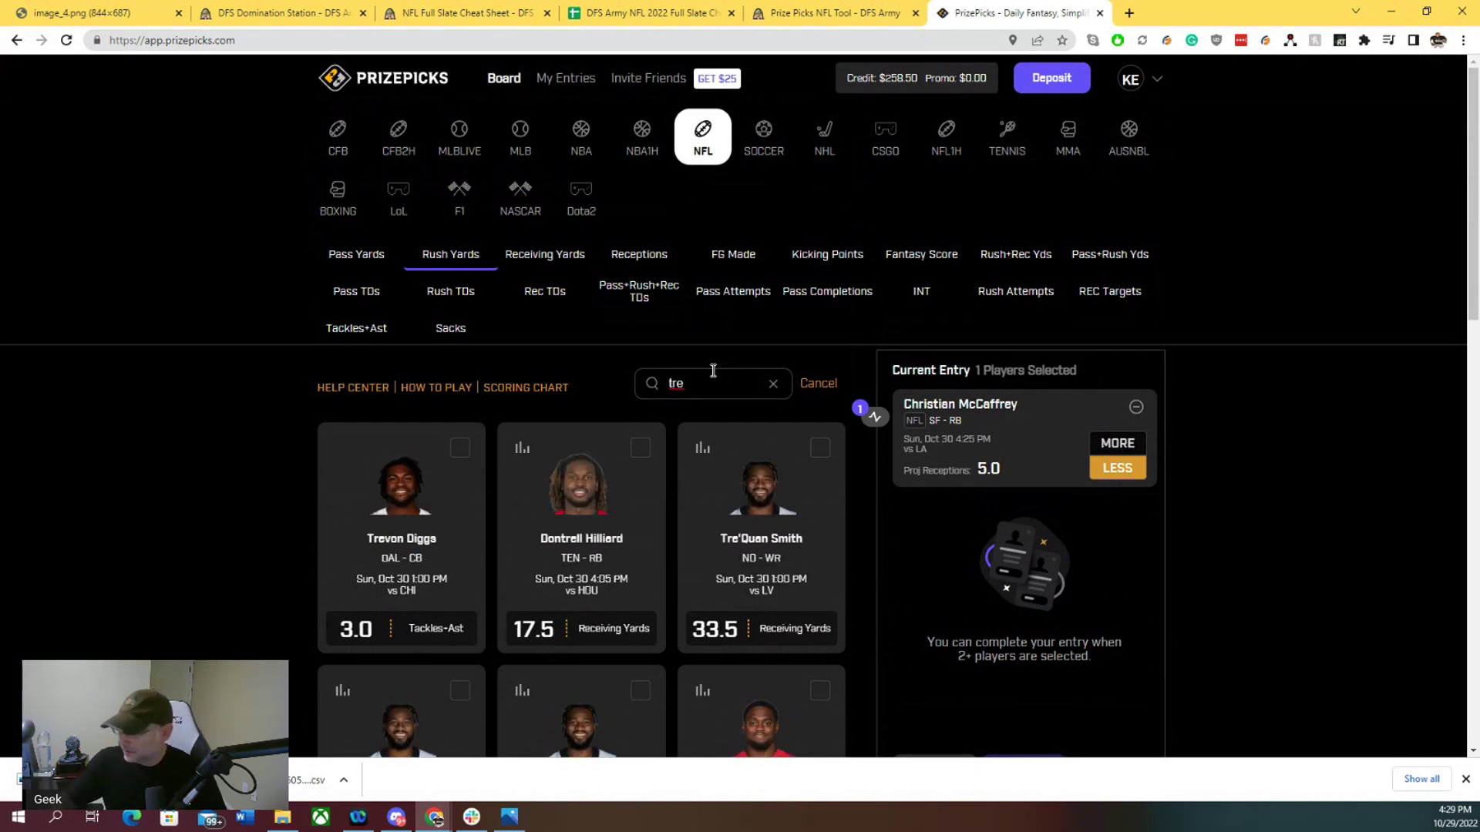
{"action": "scroll", "coordinate": [766, 526], "scroll_direction": "down", "scroll_amount": 3}
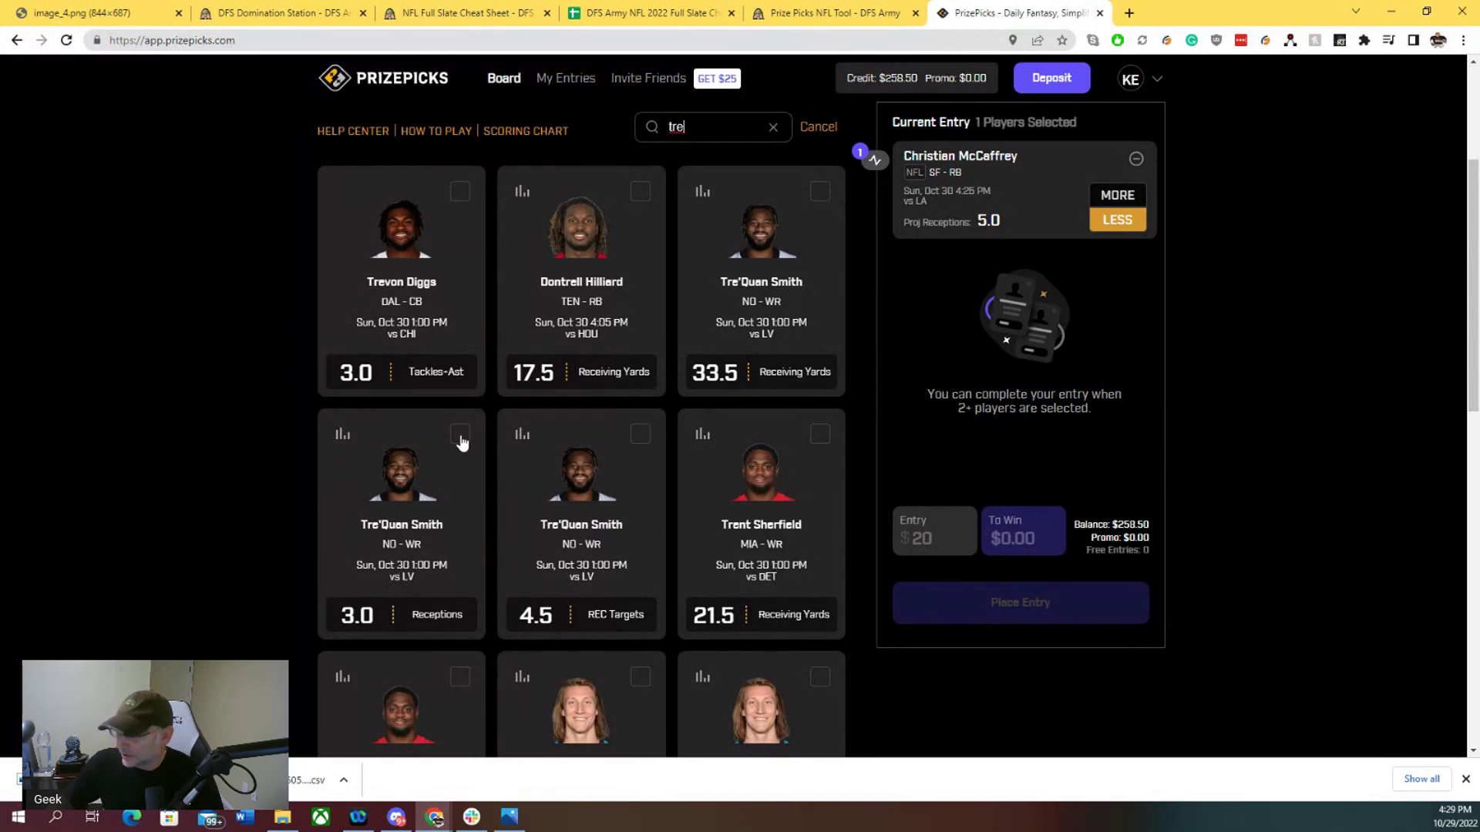
- Check Tre'Quan Smith's receptions history and add his 3.0 Receptions line to the entry
{"action": "left_click", "coordinate": [343, 435]}
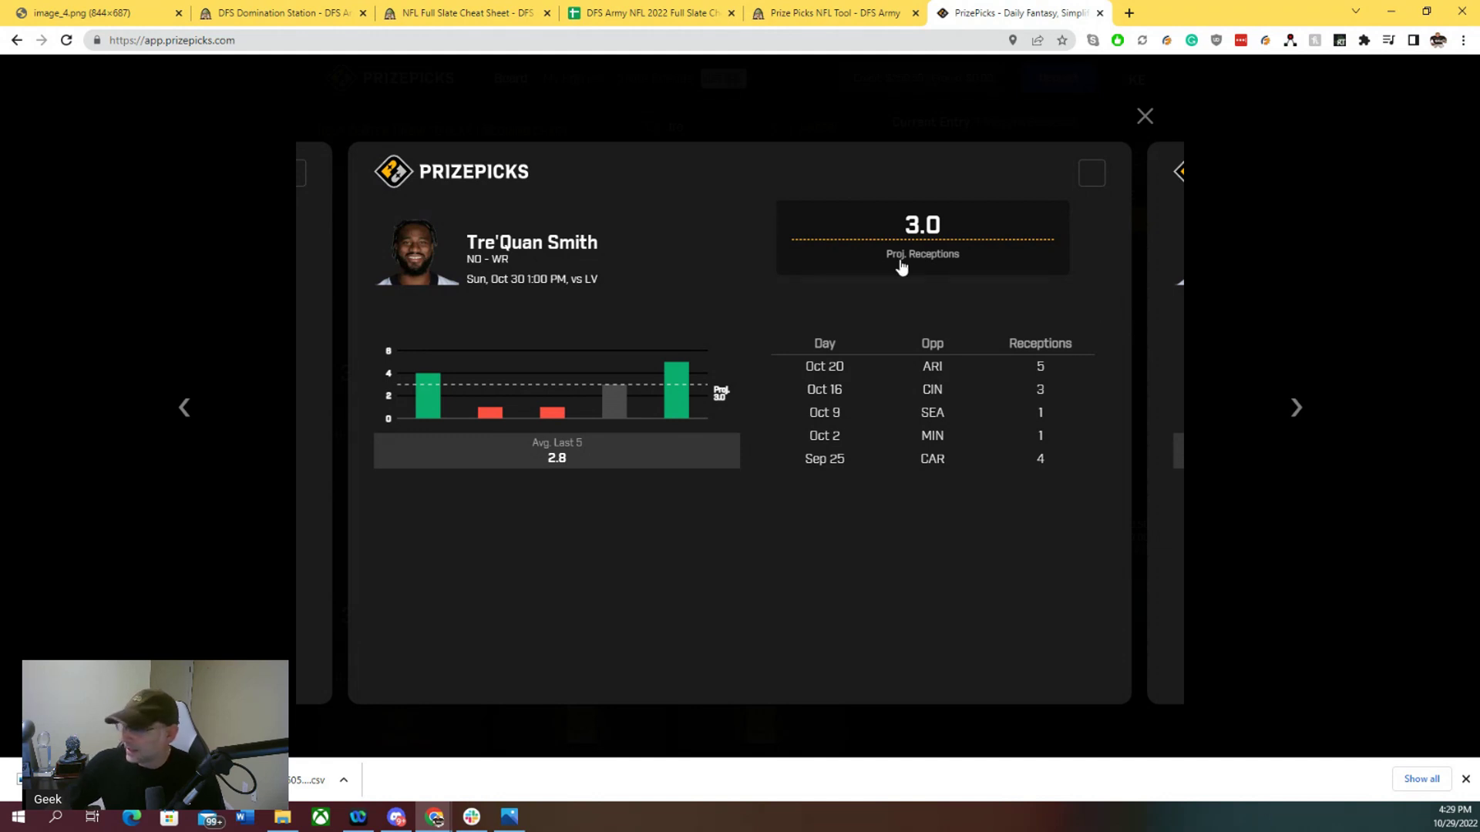
{"action": "left_click", "coordinate": [1079, 182]}
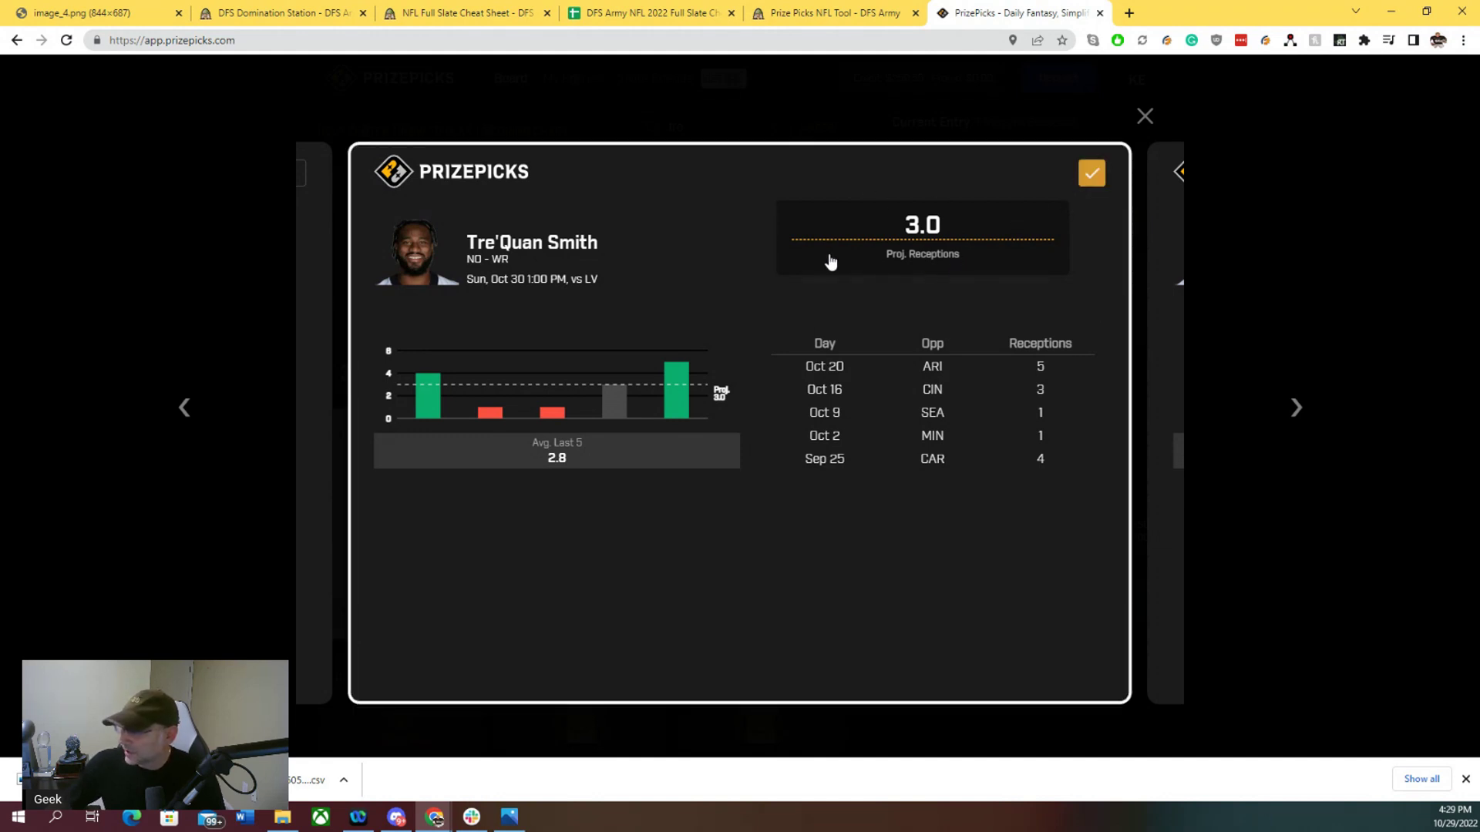
{"action": "left_click", "coordinate": [1145, 116]}
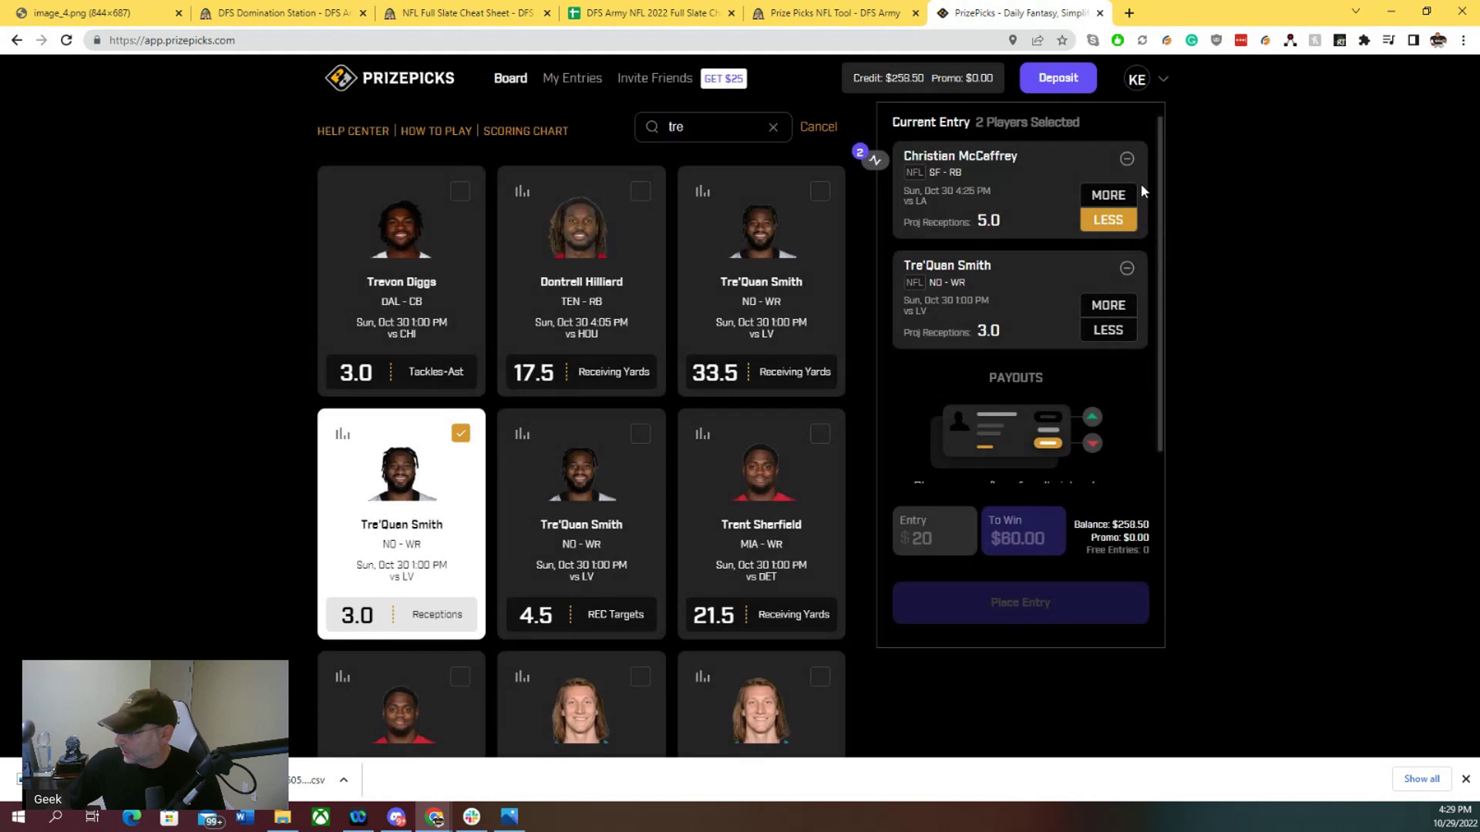
- Set Tre'Quan Smith's 3.0 receptions to Less, making a $20 Power Play paying $60.00
{"action": "left_click", "coordinate": [1108, 329]}
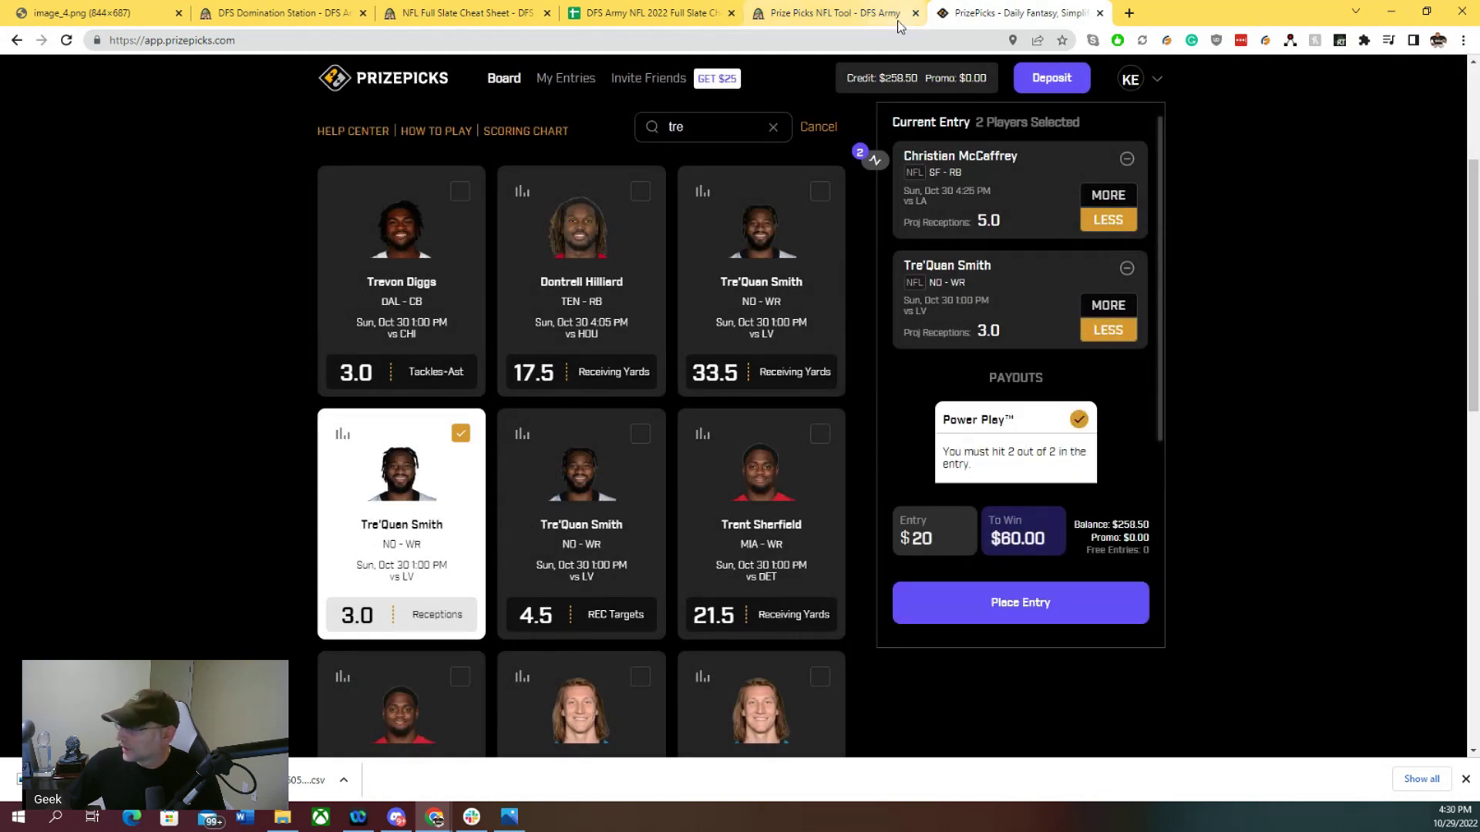
{"action": "left_click", "coordinate": [823, 16]}
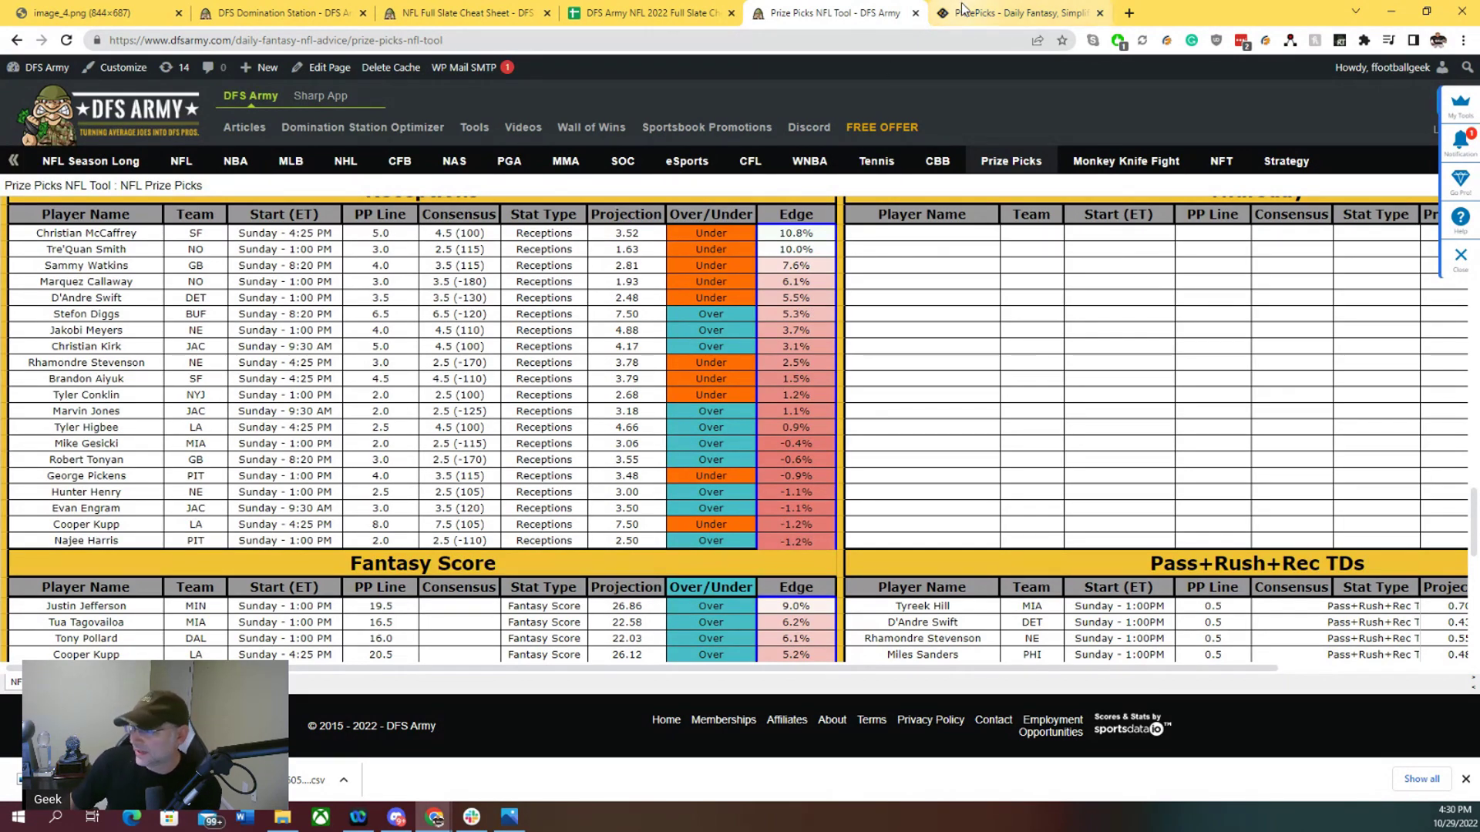
- Add Sammy Watkins under 4.0 receptions as the third pick, then list Fantasy Score props
{"action": "left_click", "coordinate": [1010, 13]}
{"action": "scroll", "coordinate": [686, 247], "scroll_direction": "up", "scroll_amount": 3}
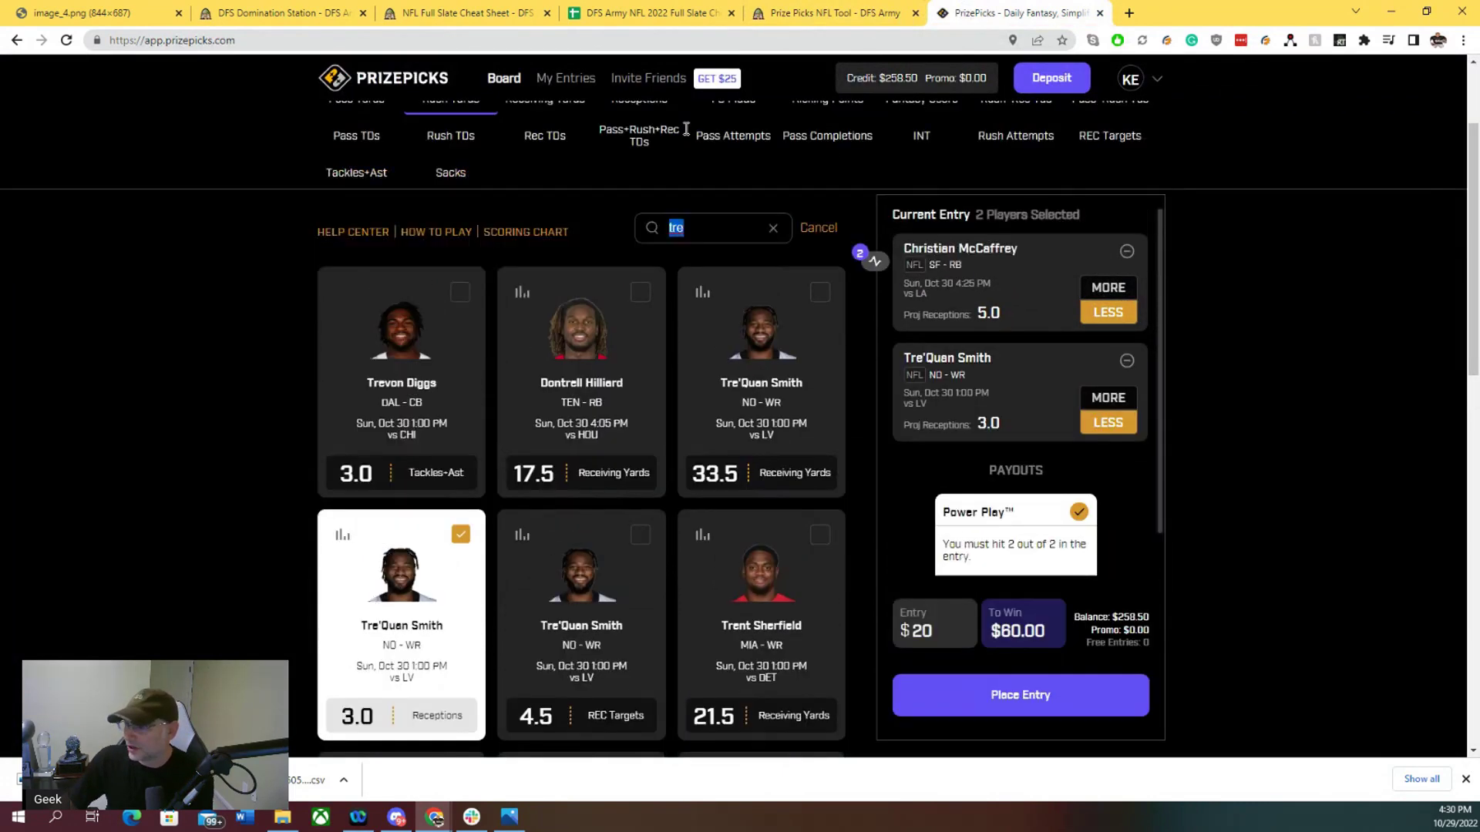
{"action": "type", "text": "watk"}
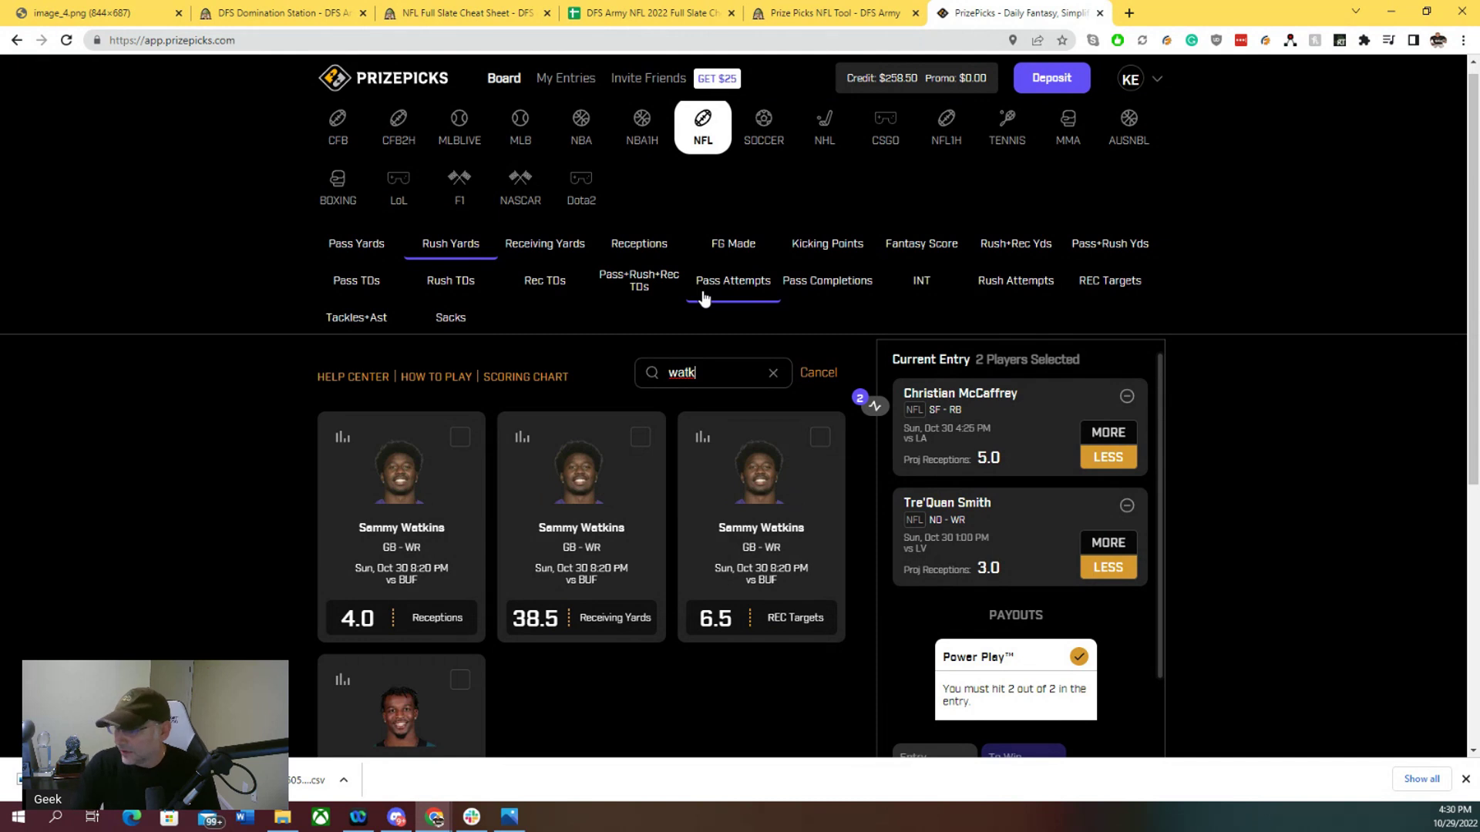
{"action": "key", "text": "BackSpace"}
{"action": "type", "text": "k"}
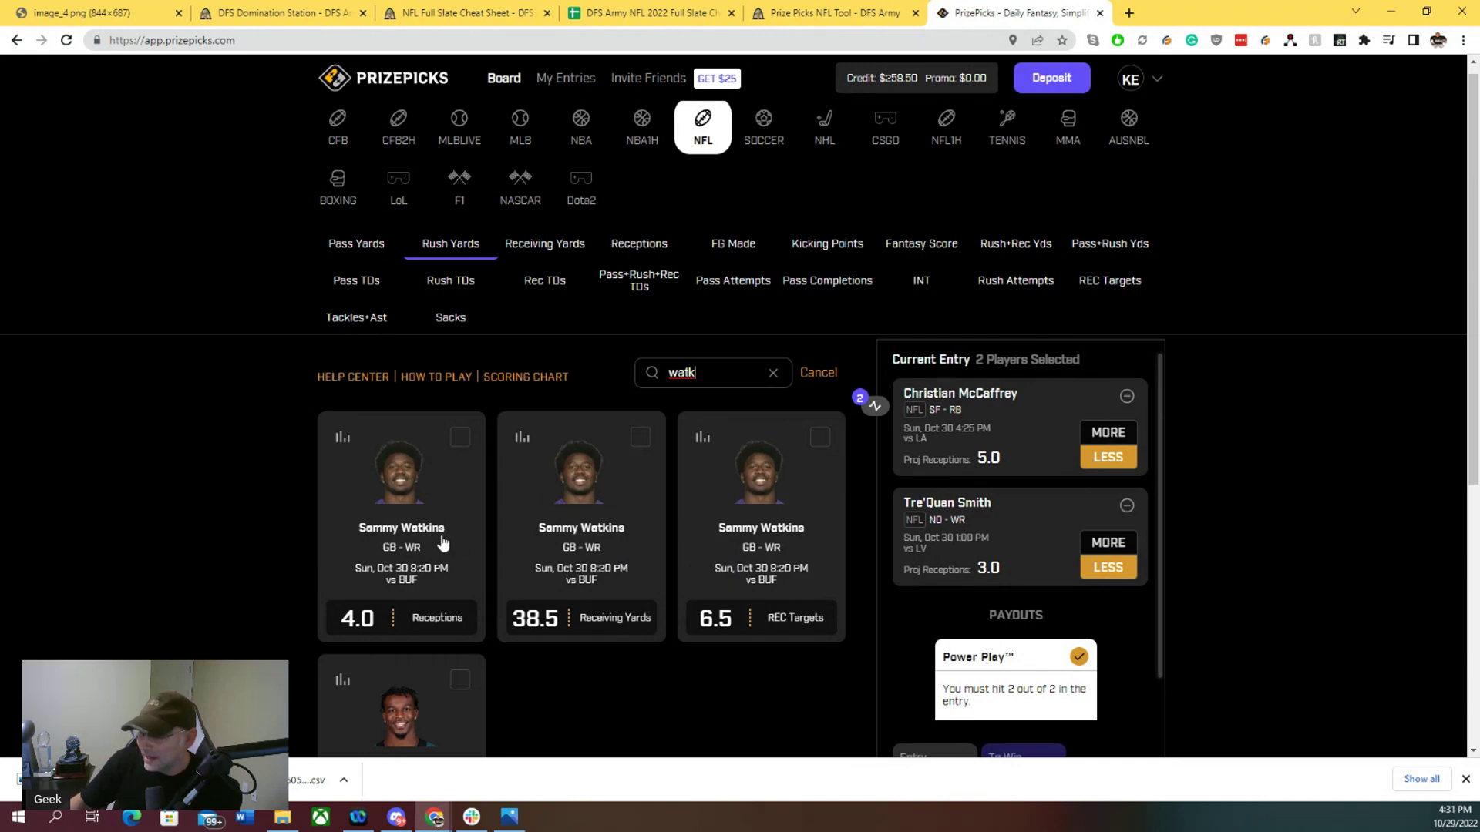
{"action": "left_click", "coordinate": [464, 450]}
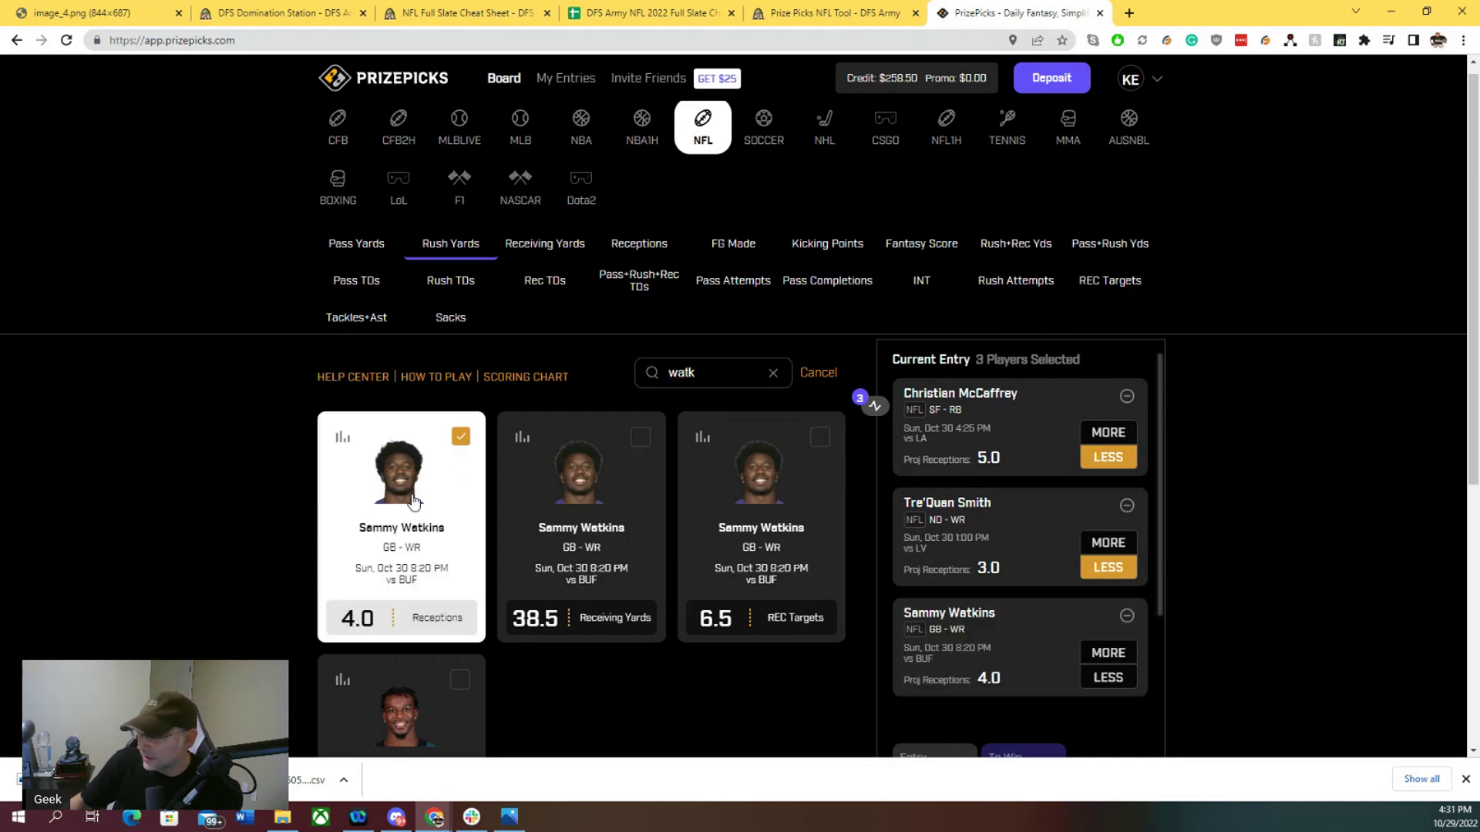
{"action": "left_click", "coordinate": [339, 441]}
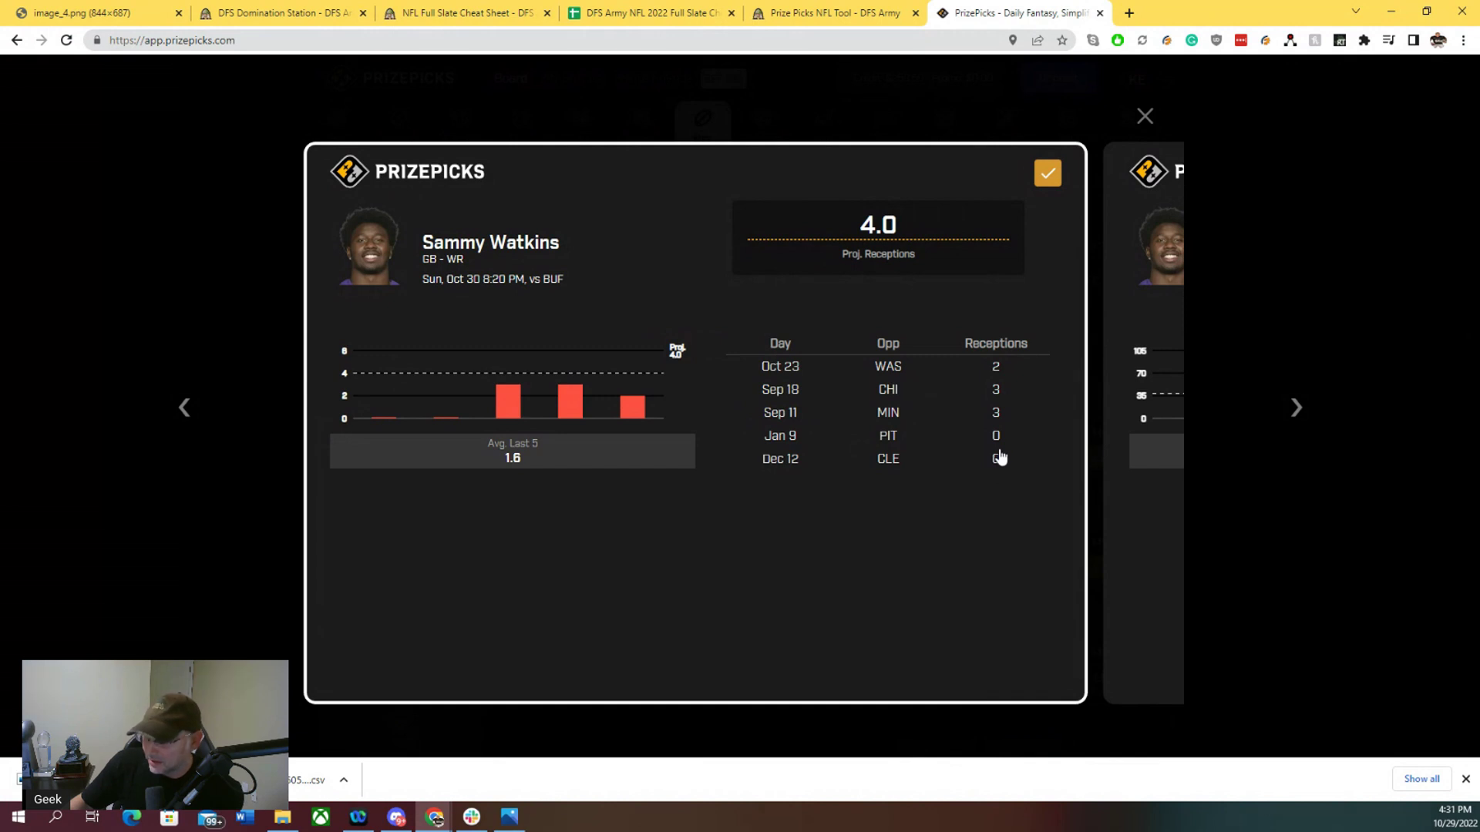
{"action": "left_click", "coordinate": [1144, 117]}
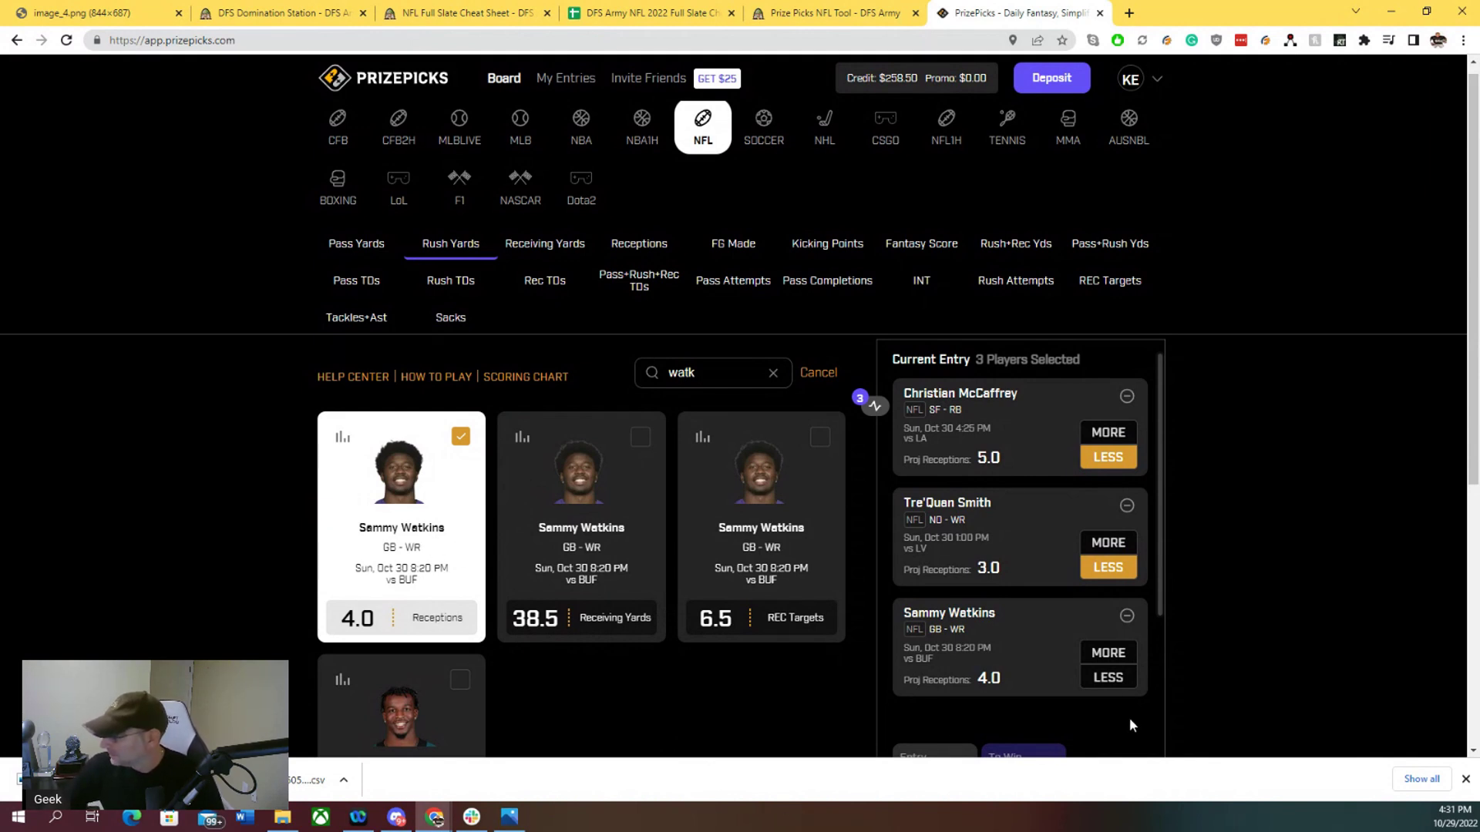
{"action": "left_click", "coordinate": [1125, 679]}
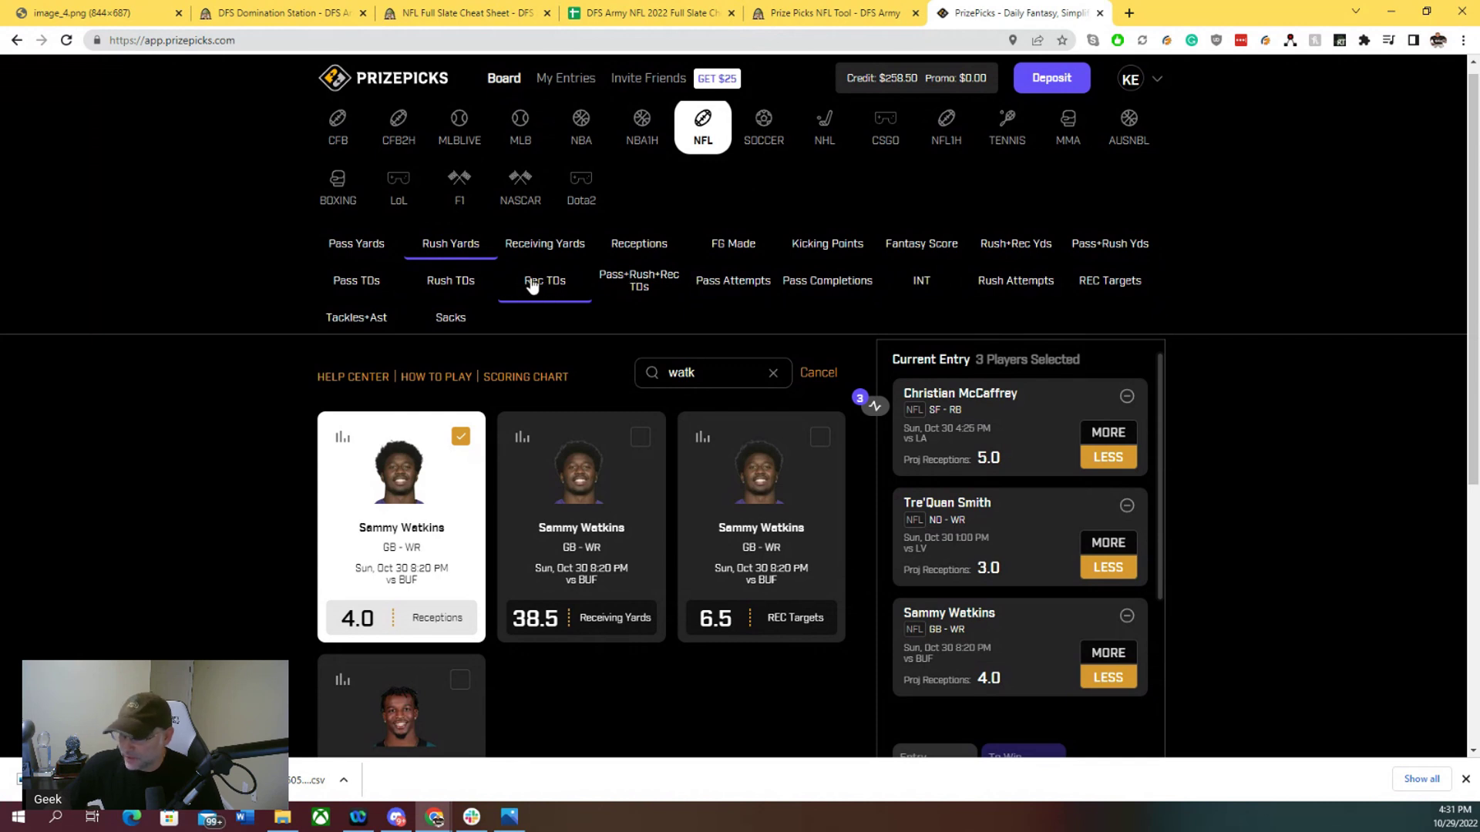
{"action": "left_click", "coordinate": [896, 245]}
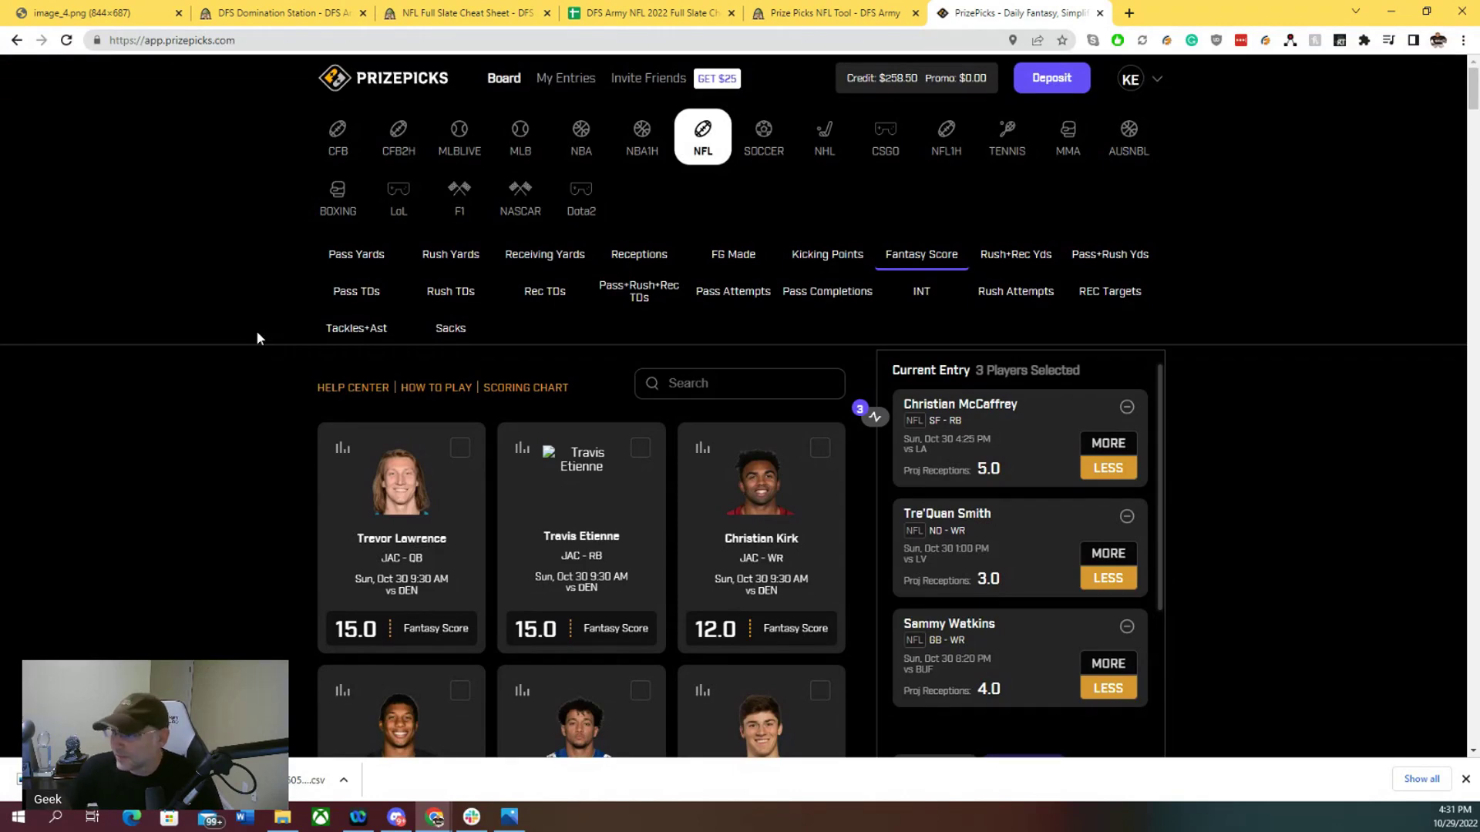
- Review the Fantasy Score projections in the DFS Army NFL tool
{"action": "key", "text": "ctrl+shift+Tab"}
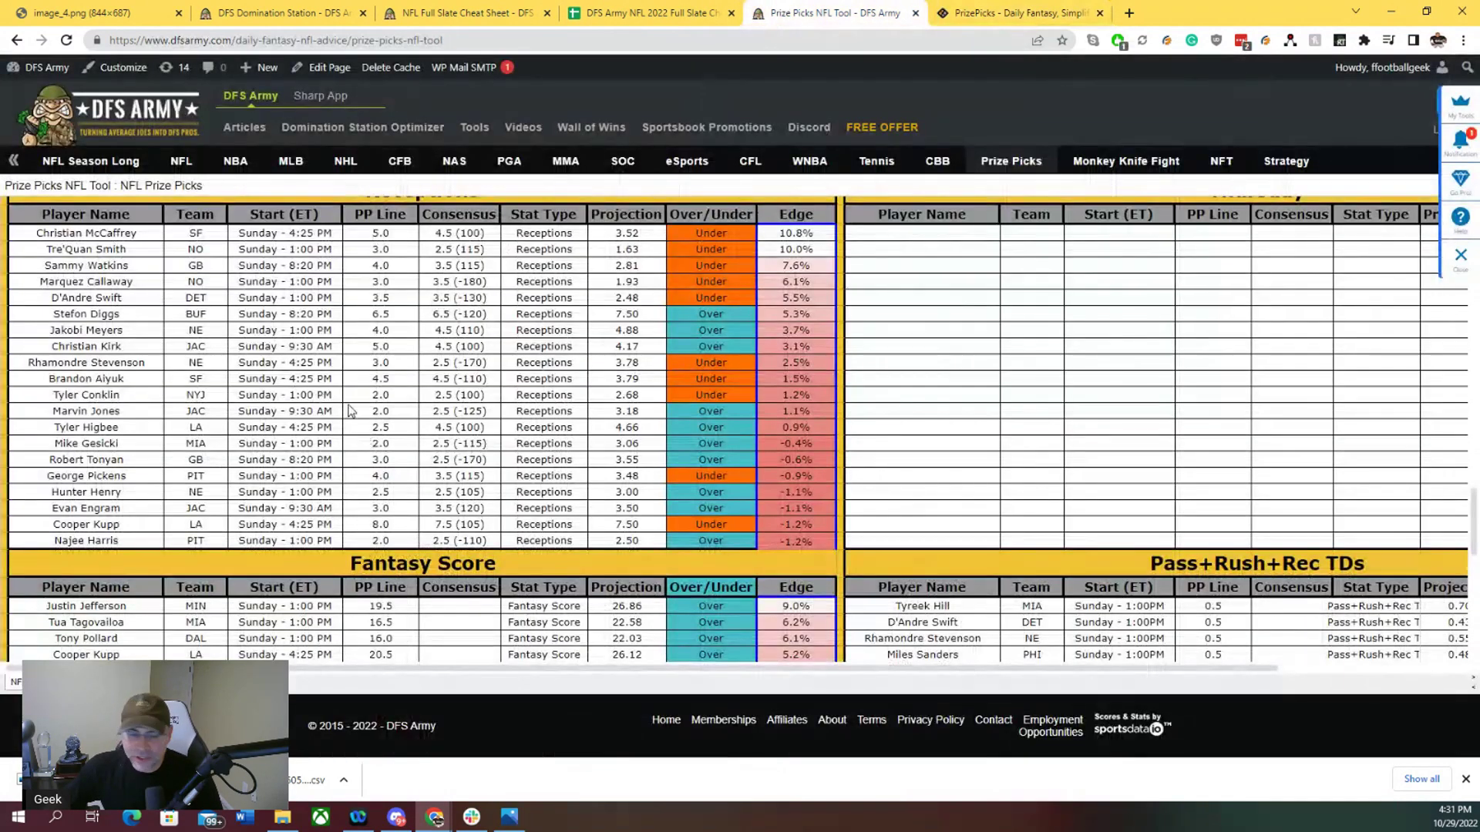
{"action": "scroll", "coordinate": [349, 411], "scroll_direction": "down", "scroll_amount": 8}
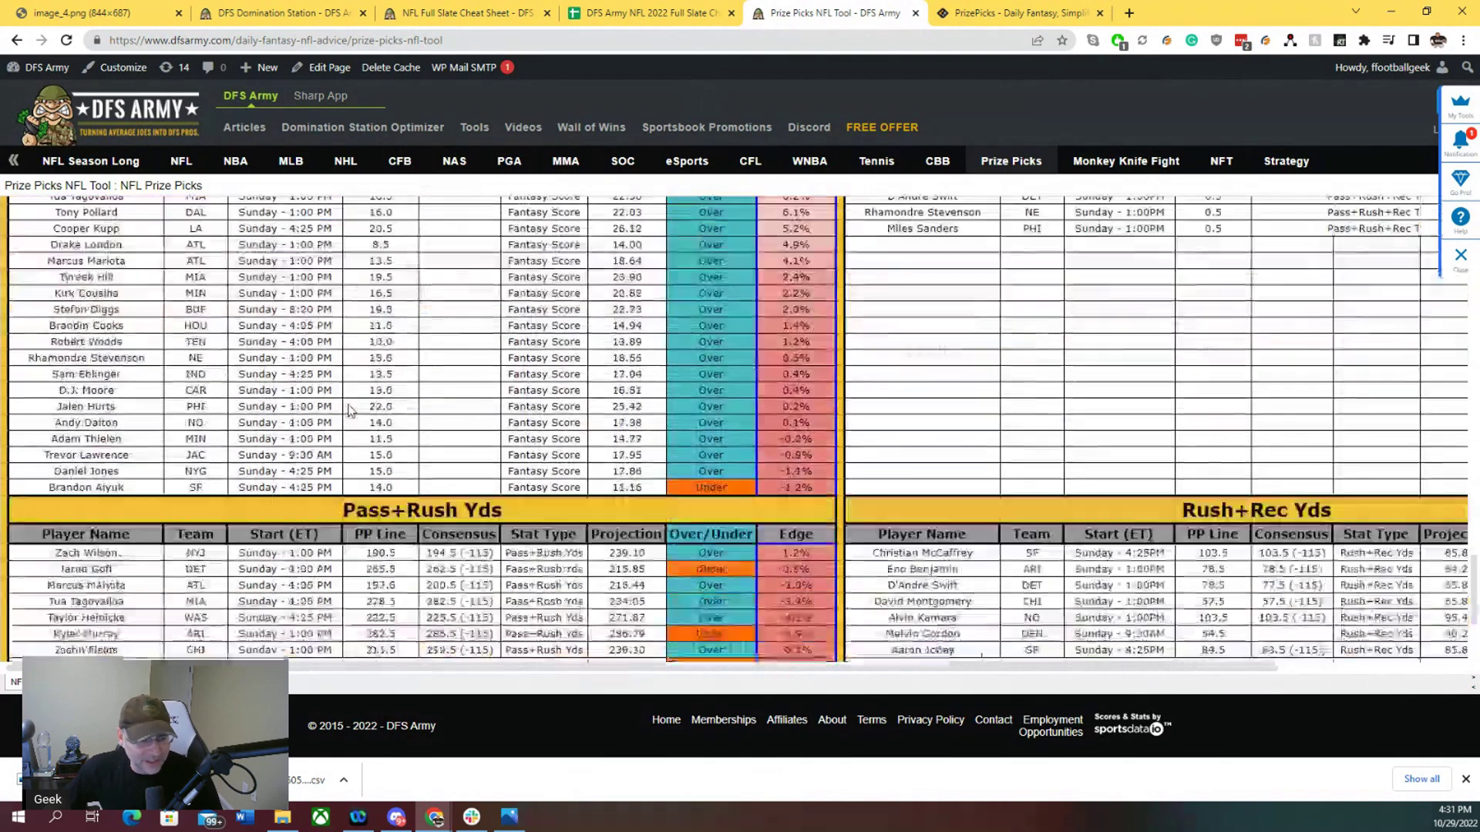
{"action": "scroll", "coordinate": [348, 416], "scroll_direction": "up", "scroll_amount": 6}
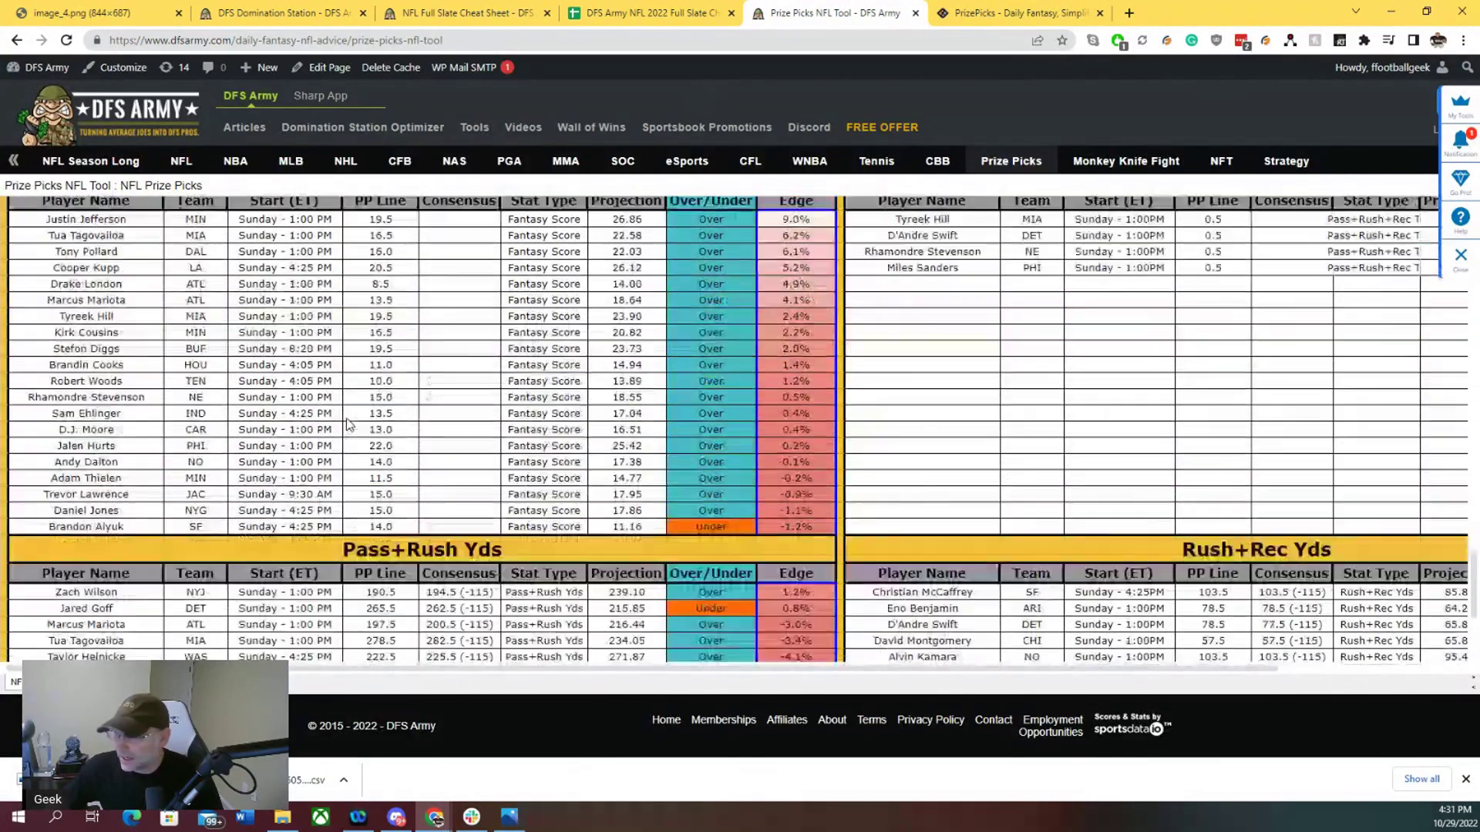
{"action": "scroll", "coordinate": [348, 422], "scroll_direction": "down", "scroll_amount": 3}
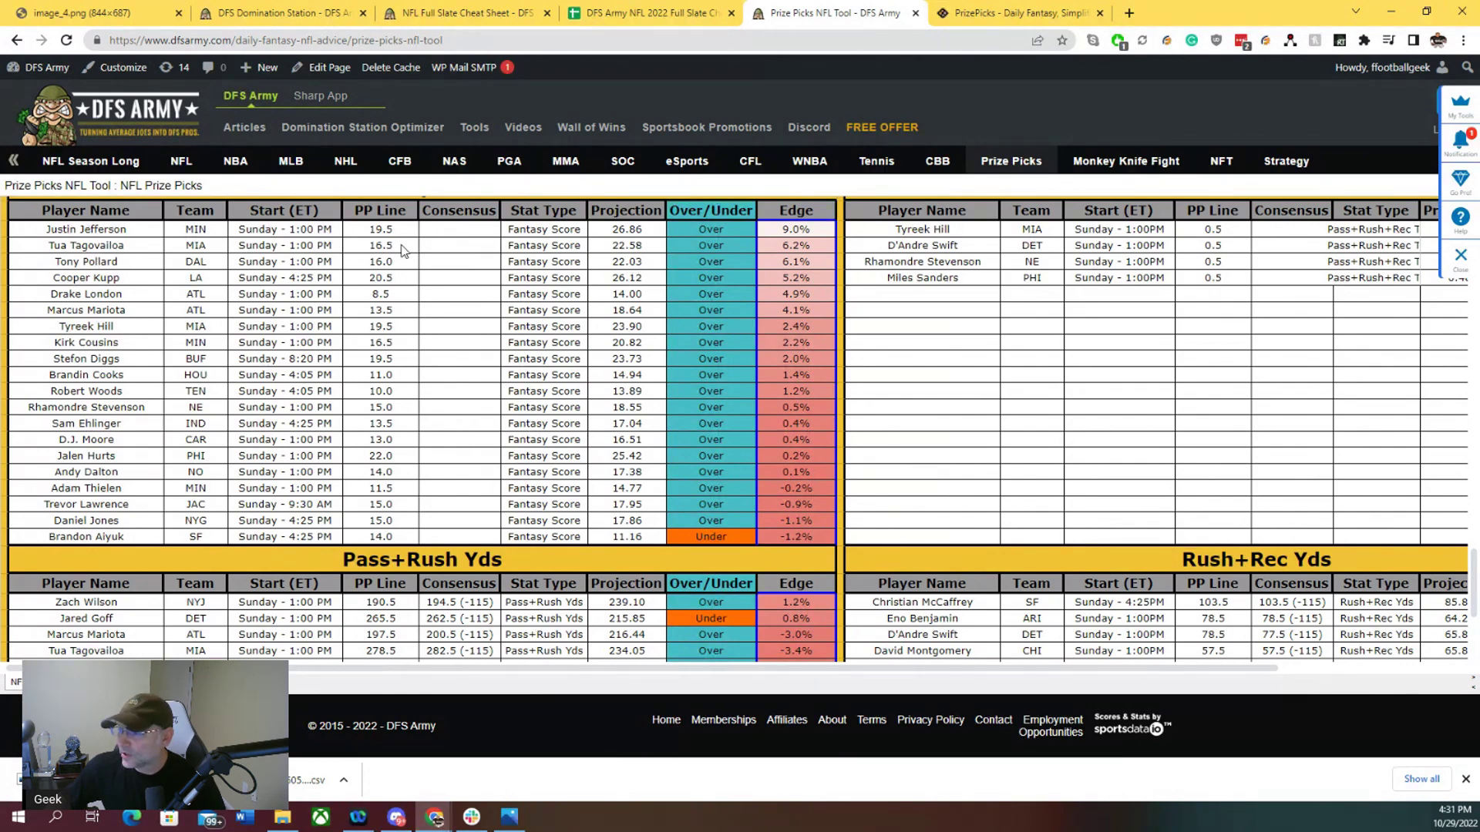
- Search PrizePicks for 'tu' to list Tua Tagovailoa's props
{"action": "left_click", "coordinate": [948, 6]}
{"action": "left_click", "coordinate": [686, 382]}
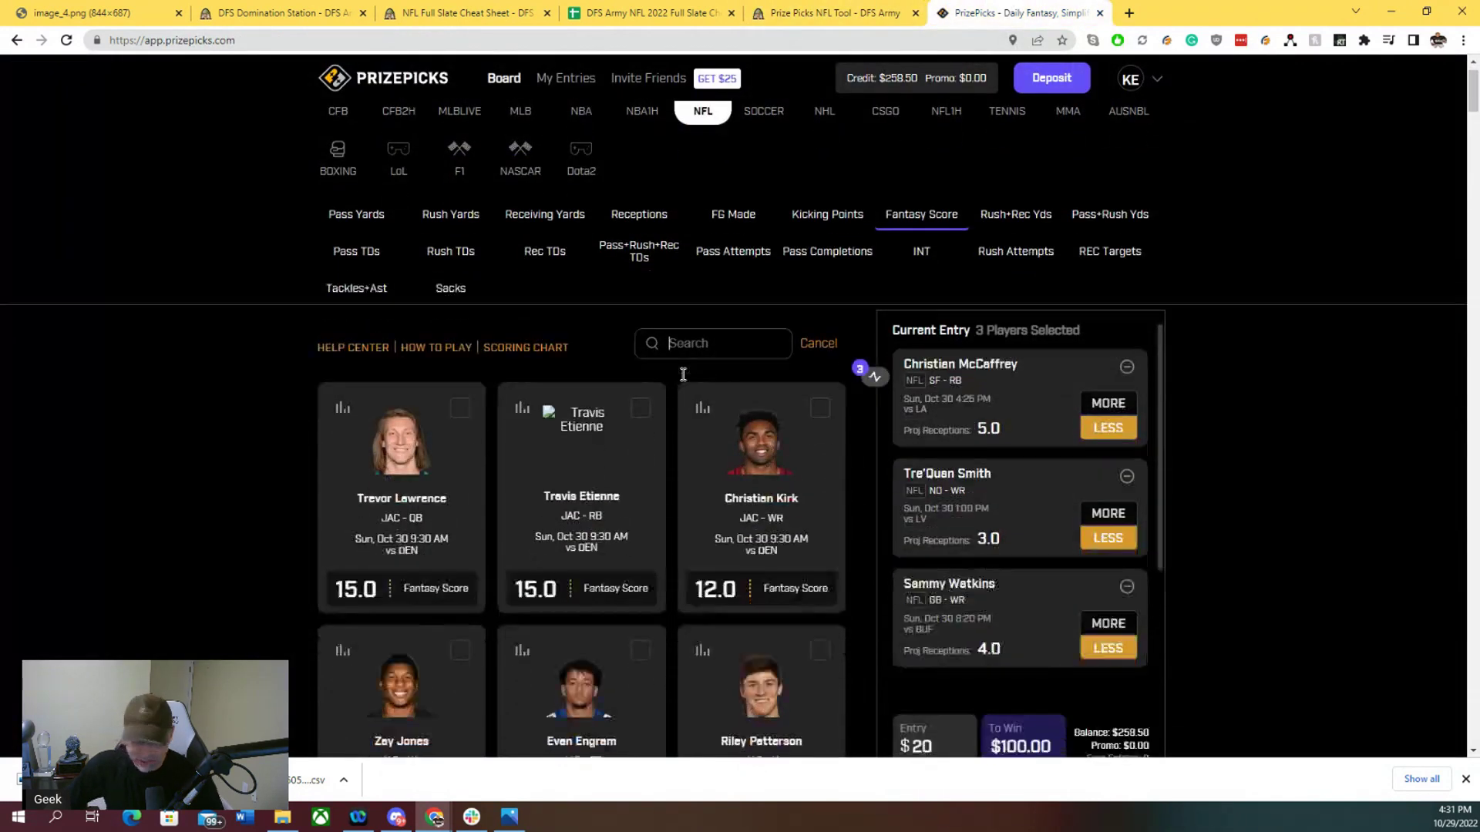
{"action": "type", "text": "tu"}
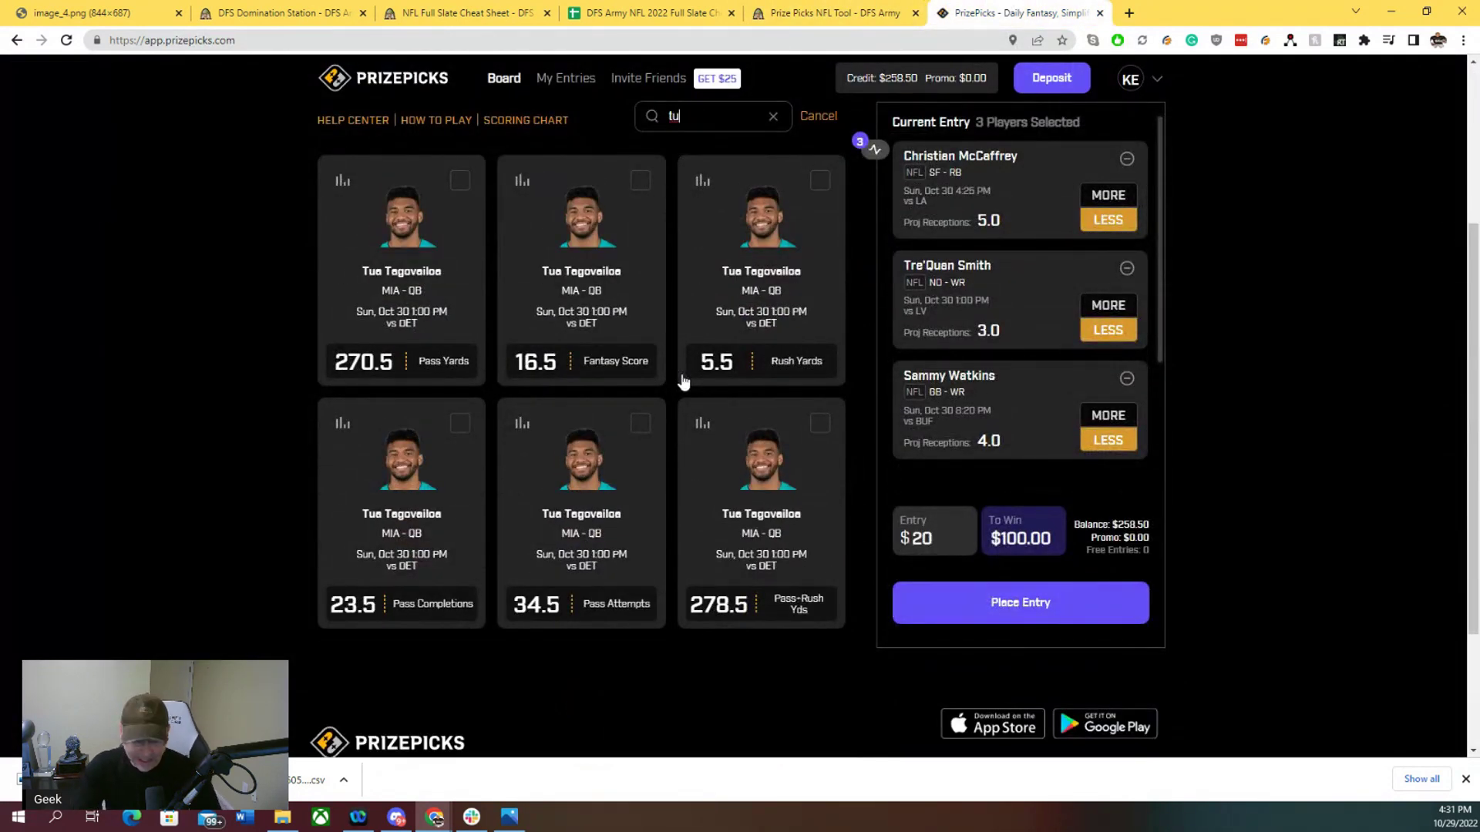
- Take Tua over 16.5 Fantasy Score instead of 270.5 Pass Yards, then check his recent scores
{"action": "left_click", "coordinate": [458, 191]}
{"action": "left_click", "coordinate": [458, 191]}
{"action": "left_click", "coordinate": [640, 183]}
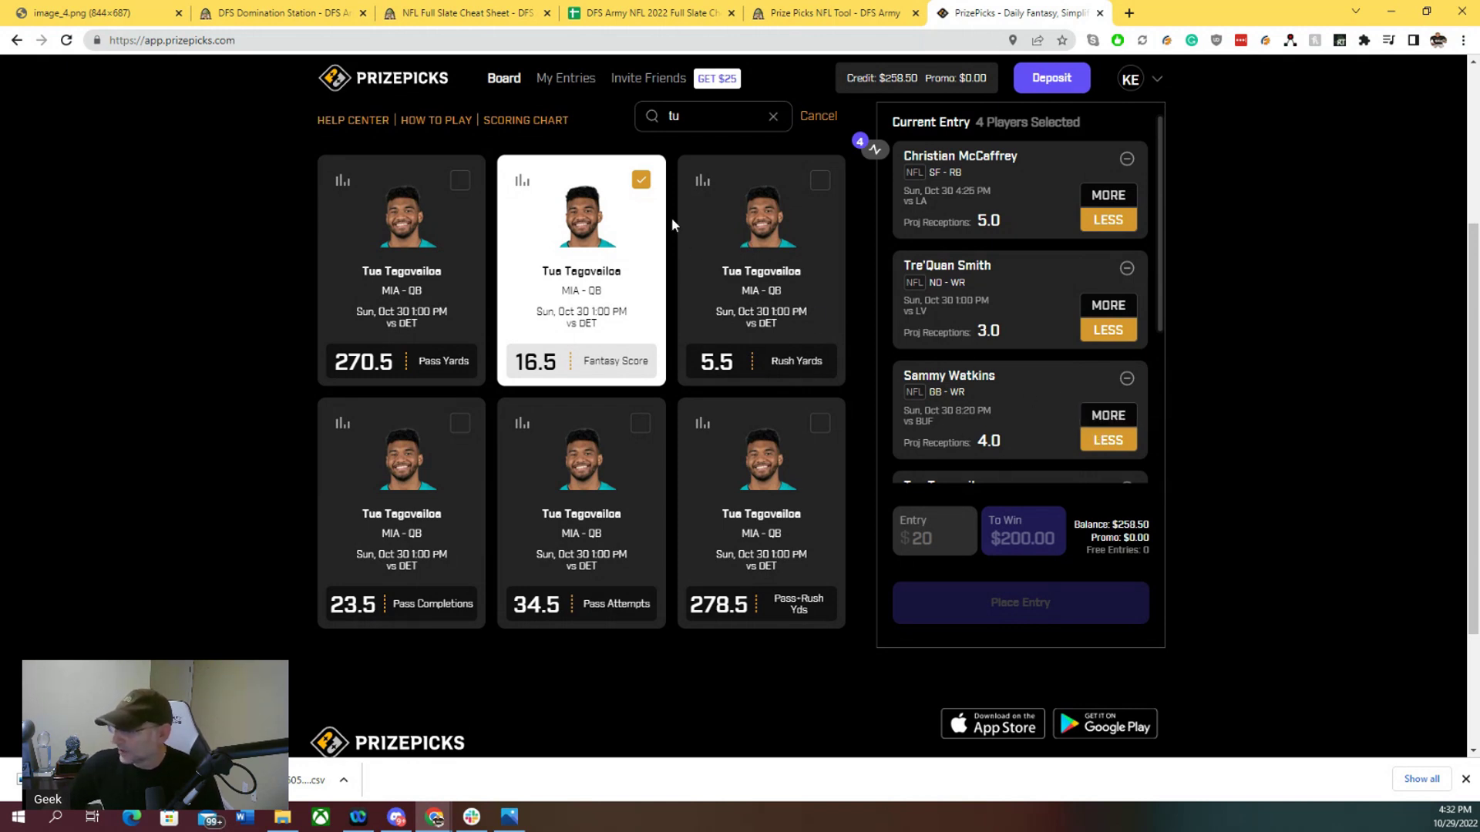
{"action": "scroll", "coordinate": [945, 307], "scroll_direction": "down", "scroll_amount": 3}
{"action": "left_click", "coordinate": [1108, 273]}
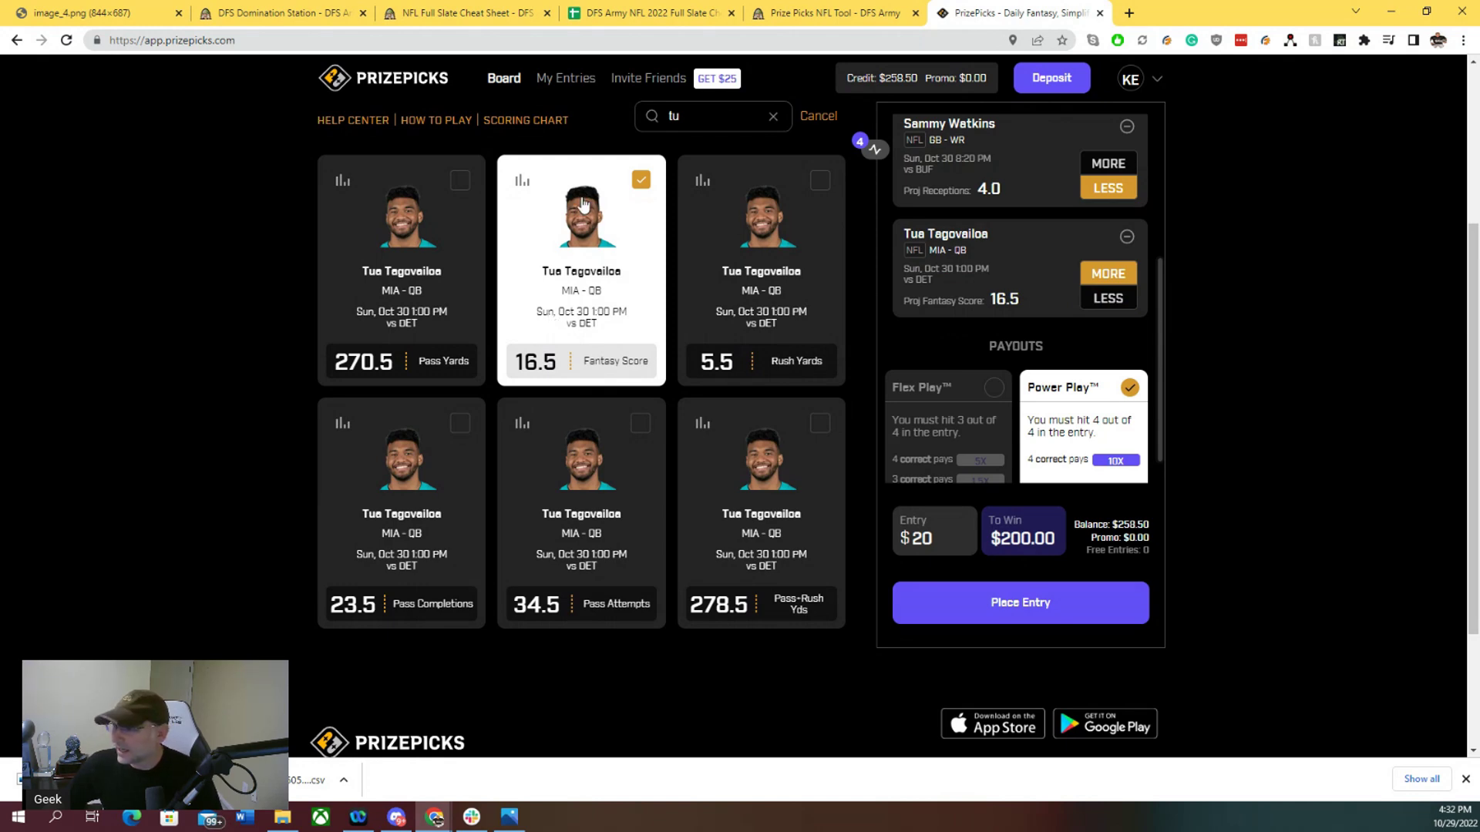
{"action": "left_click", "coordinate": [527, 189]}
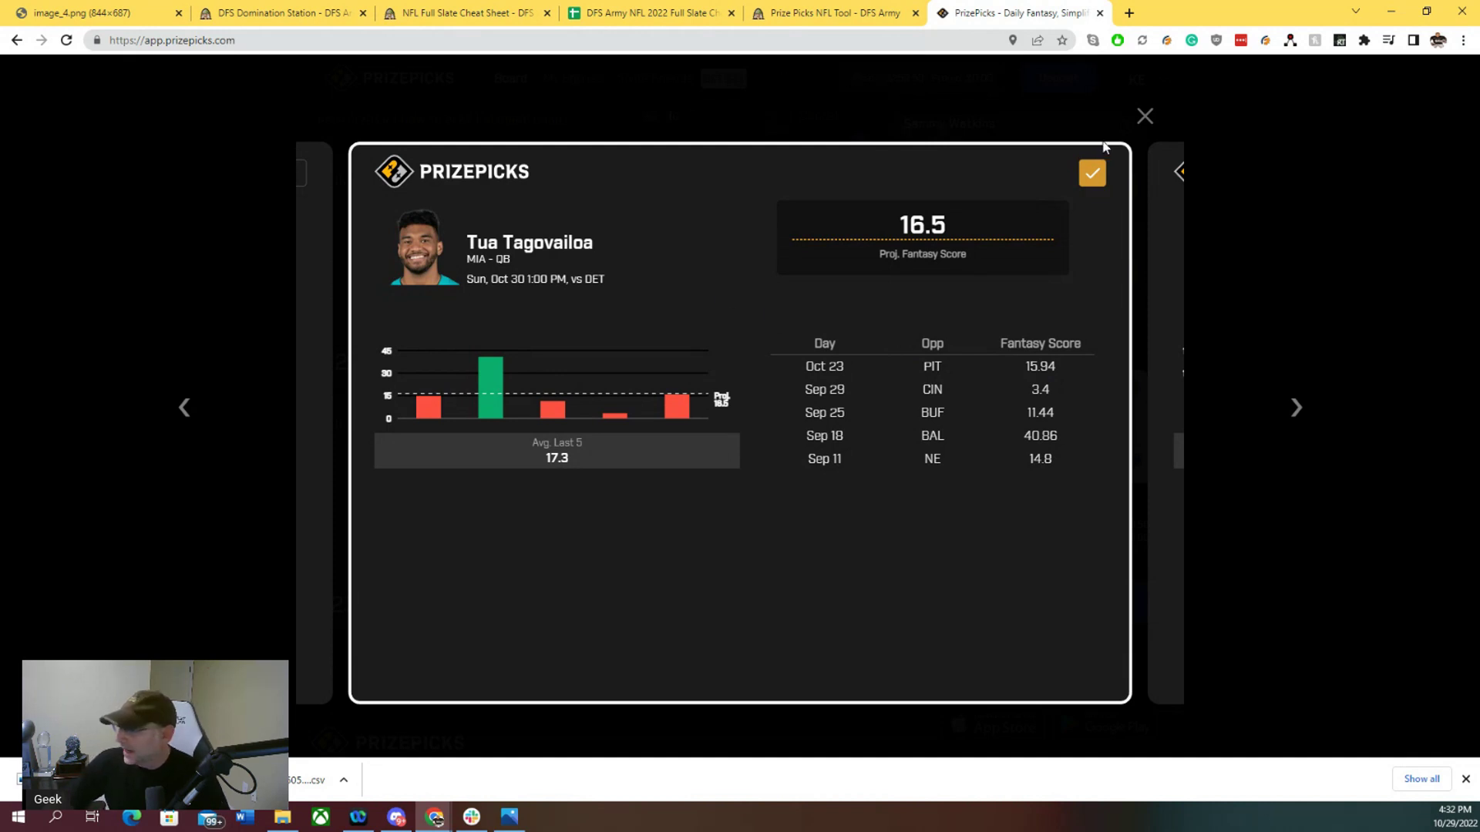
{"action": "left_click", "coordinate": [1144, 117]}
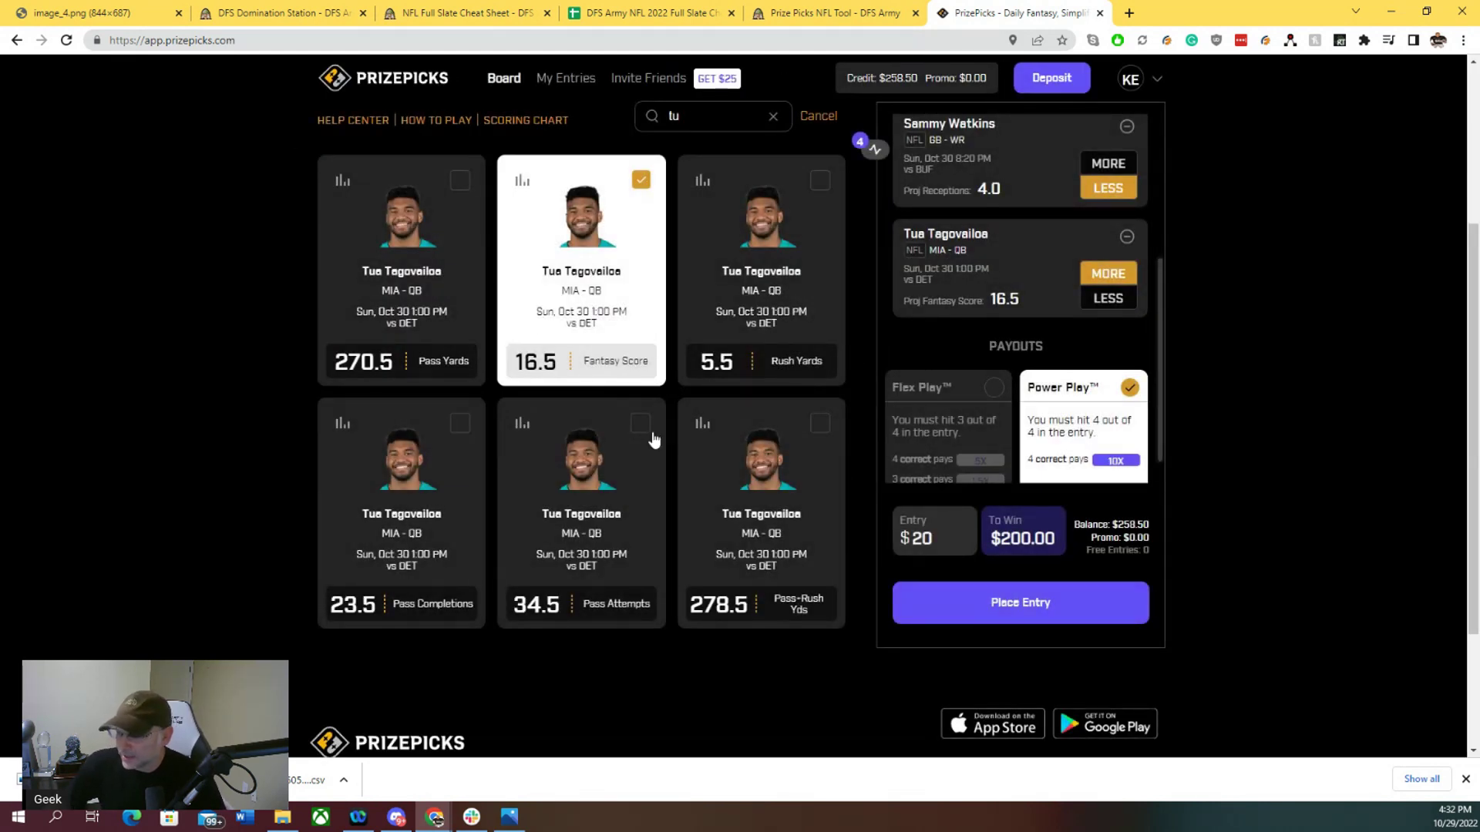
{"action": "scroll", "coordinate": [1237, 459], "scroll_direction": "up", "scroll_amount": 3}
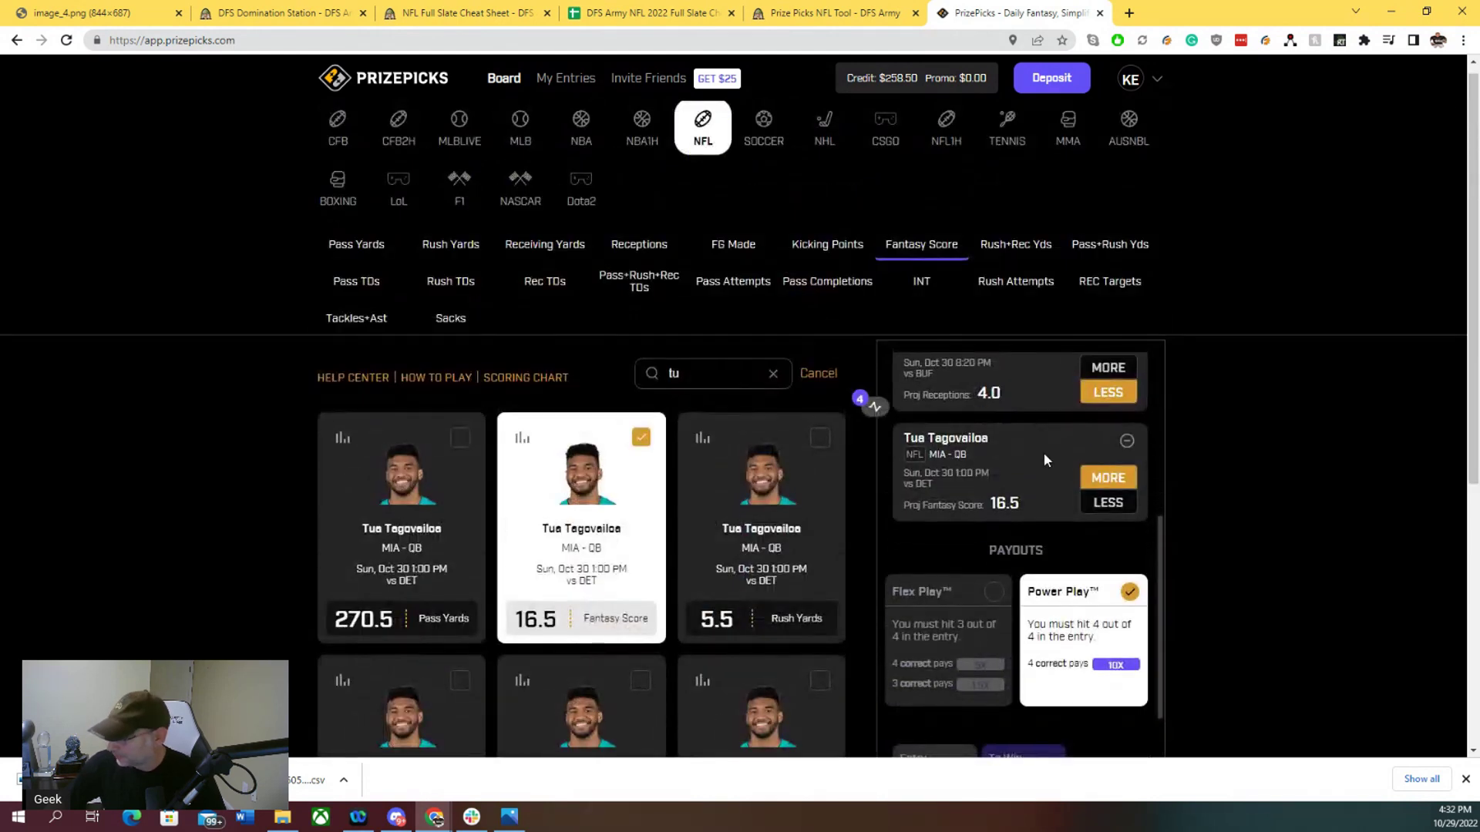
{"action": "scroll", "coordinate": [1045, 460], "scroll_direction": "down", "scroll_amount": 3}
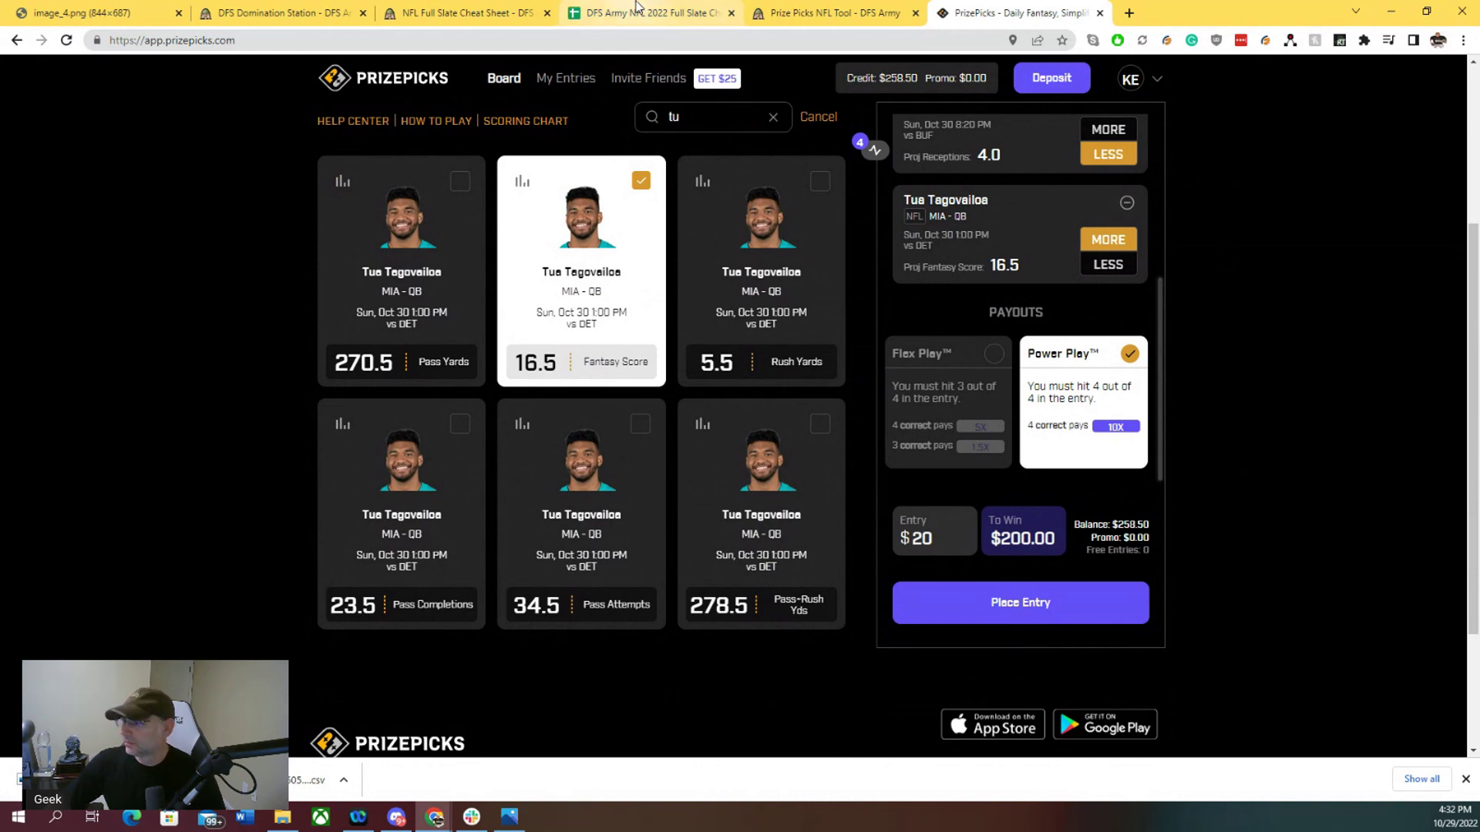
- Search PrizePicks for 'poll' to find Tony Pollard
{"action": "left_click", "coordinate": [769, 8]}
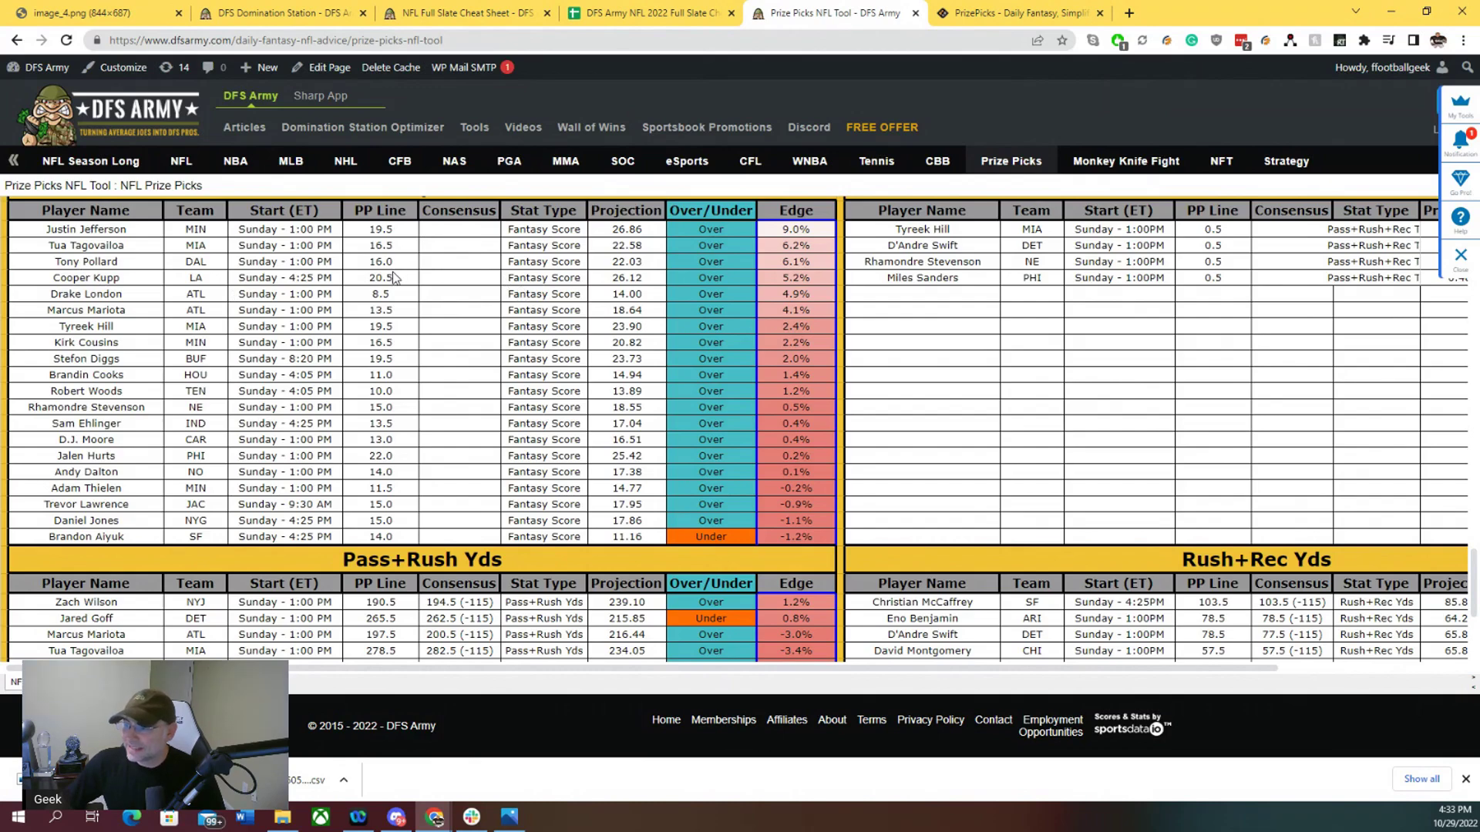
{"action": "left_click", "coordinate": [1010, 12]}
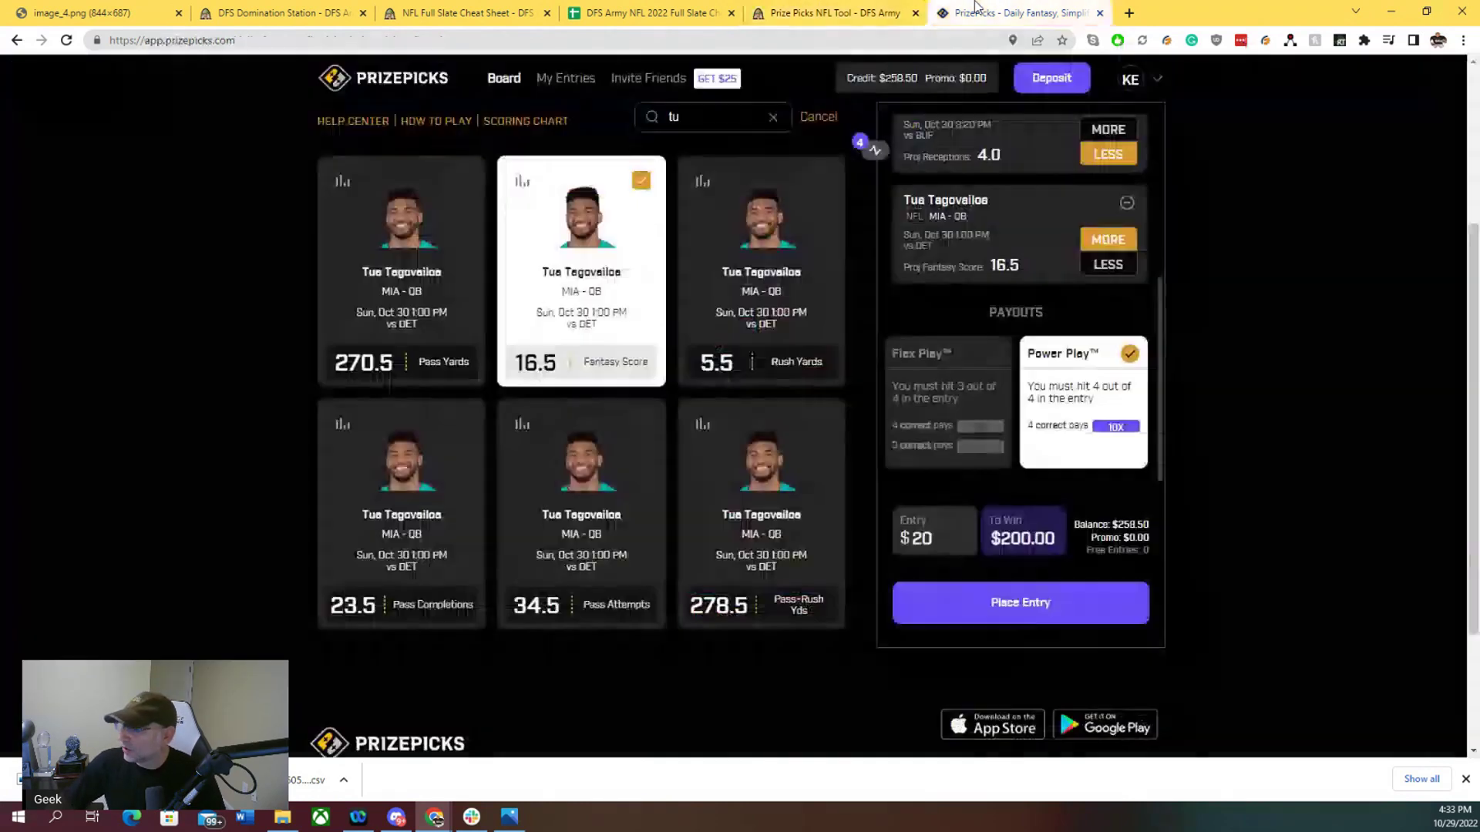
{"action": "scroll", "coordinate": [714, 123], "scroll_direction": "up", "scroll_amount": 4}
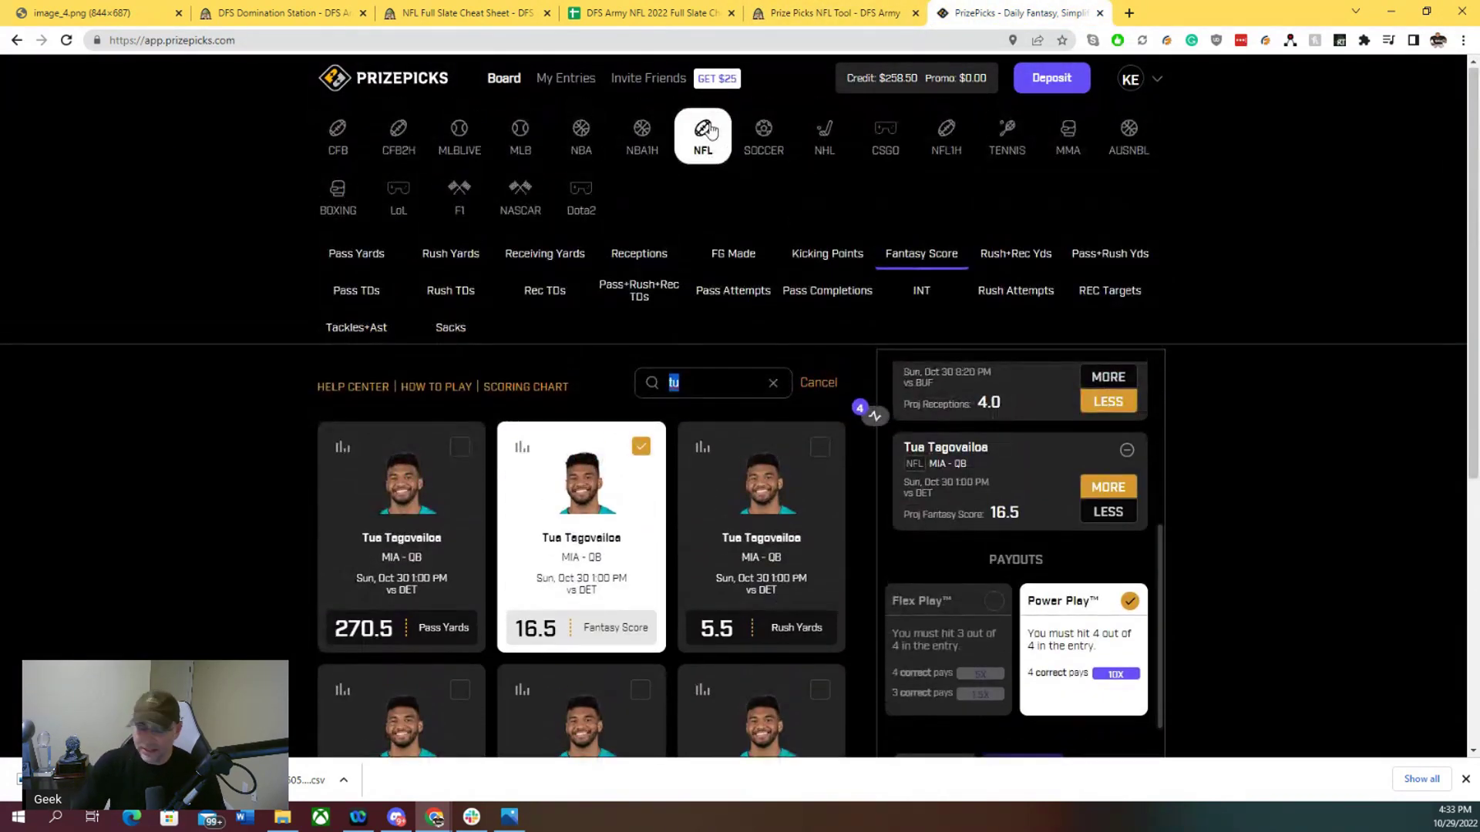
{"action": "key", "text": "BackSpace"}
{"action": "type", "text": "po"}
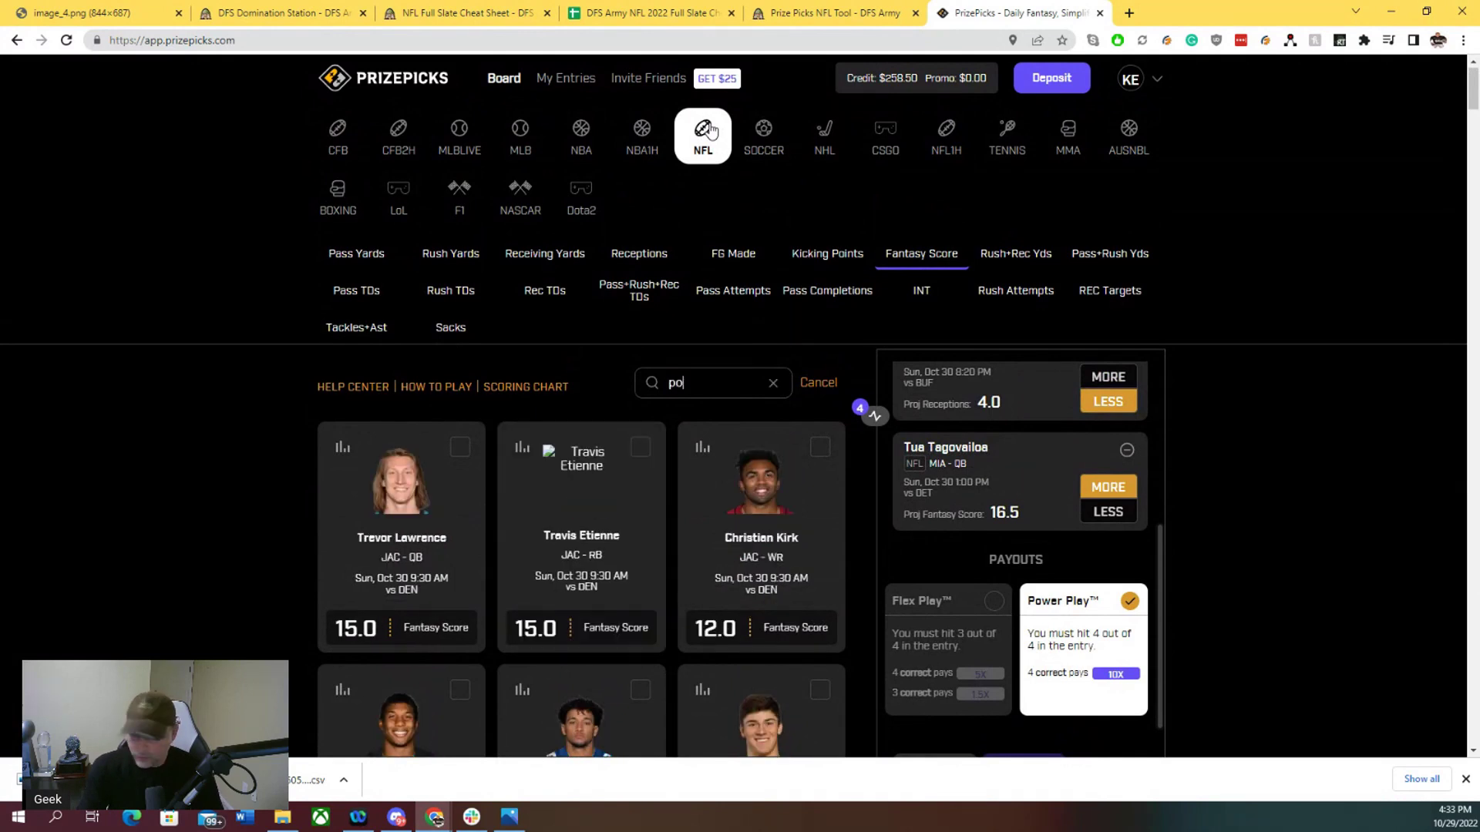
{"action": "type", "text": "ll"}
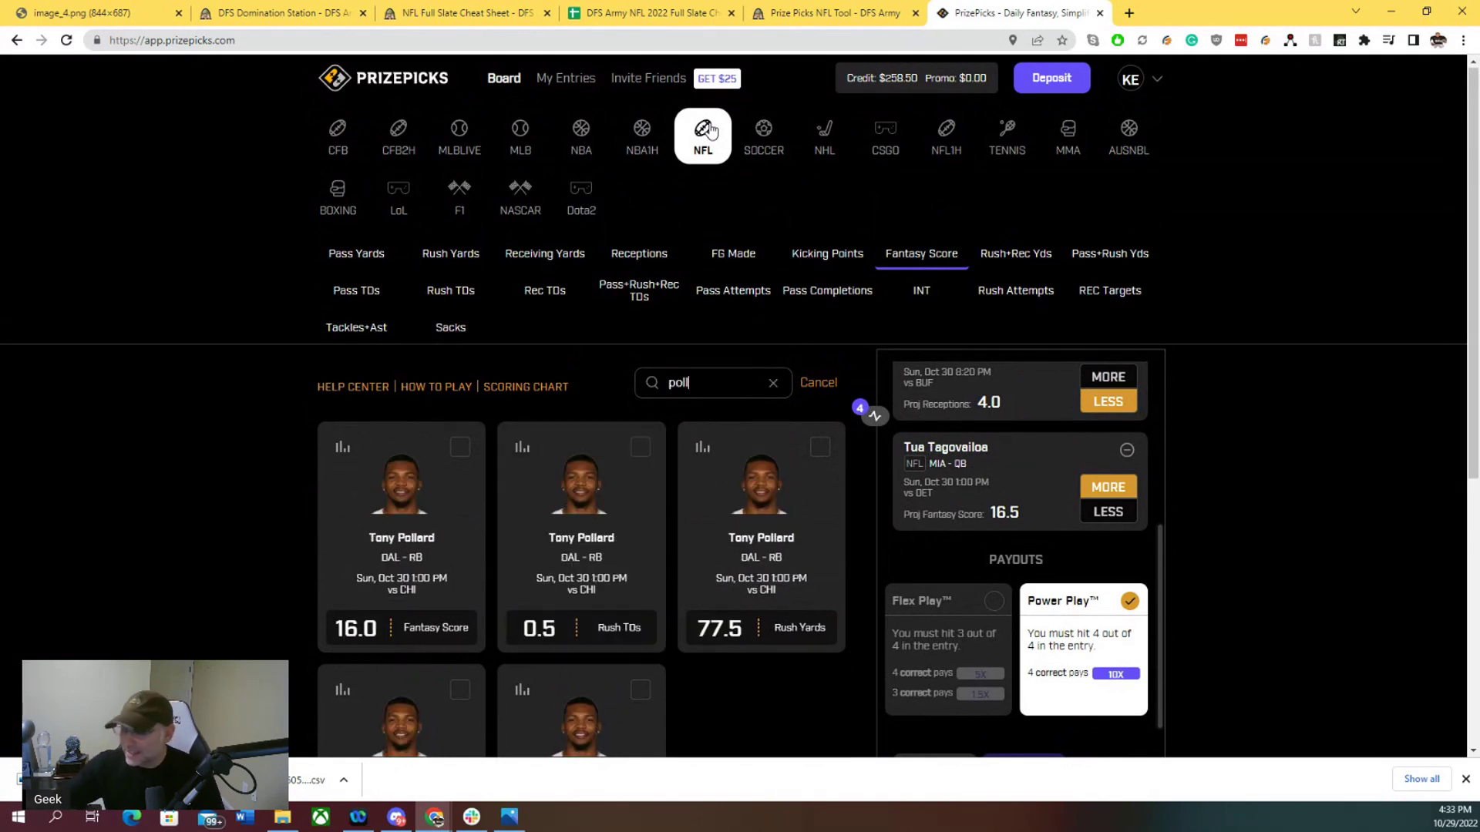
- Take Pollard over 16.0 Fantasy Score as fifth pick and show the Flex Play payouts
{"action": "left_click", "coordinate": [467, 450]}
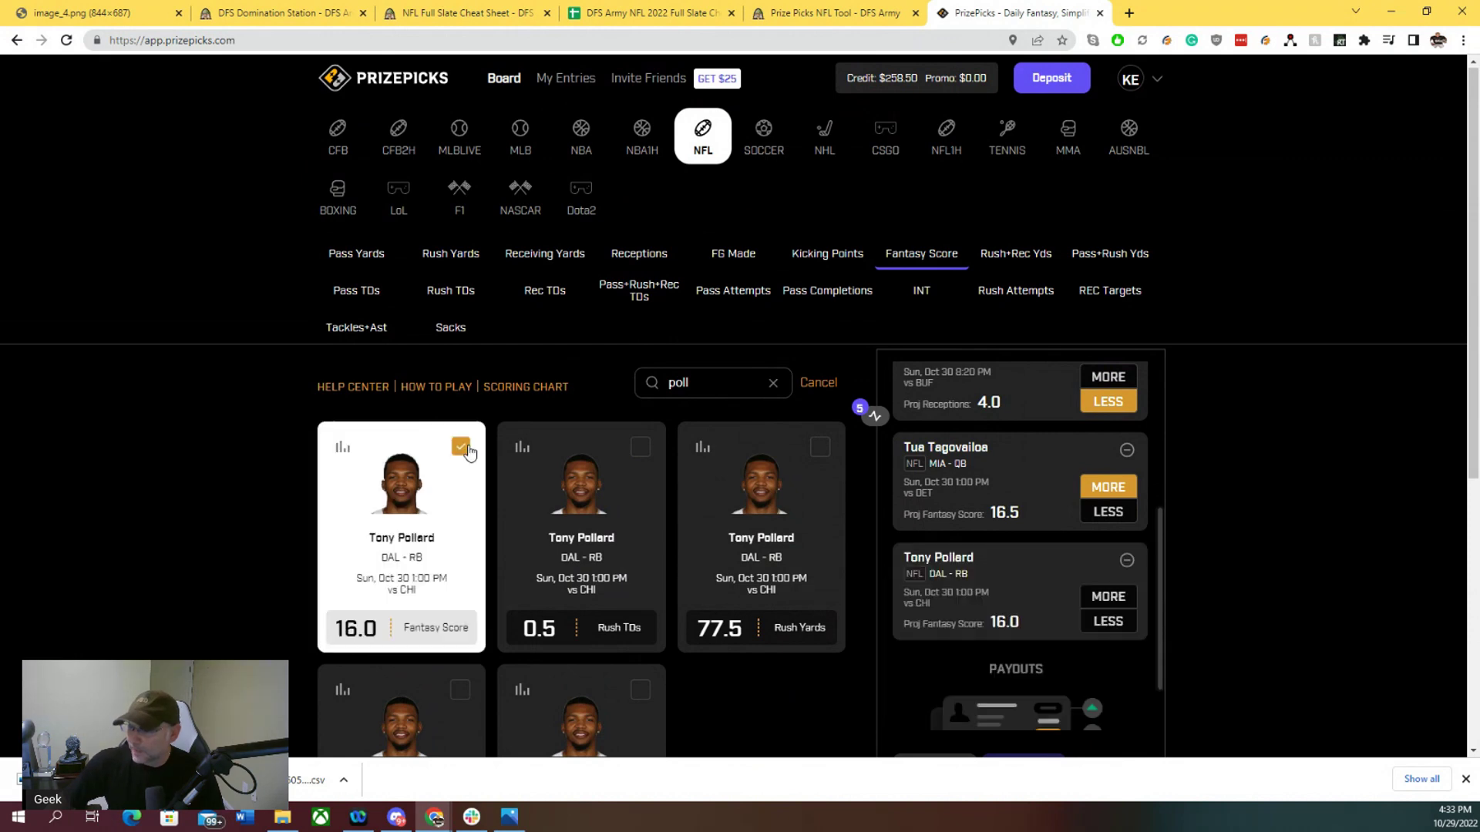
{"action": "scroll", "coordinate": [606, 551], "scroll_direction": "down", "scroll_amount": 3}
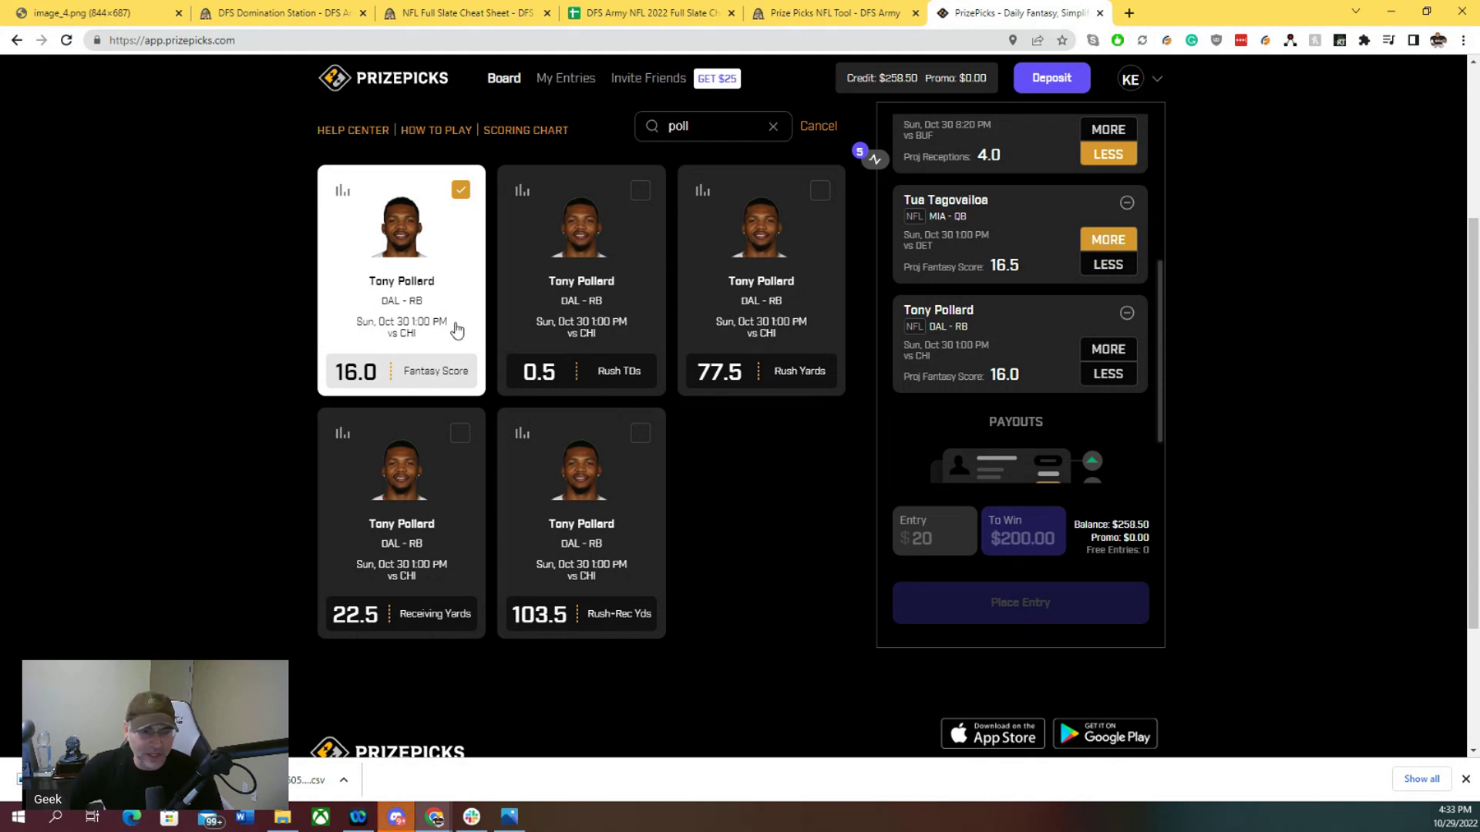
{"action": "left_click", "coordinate": [1110, 351]}
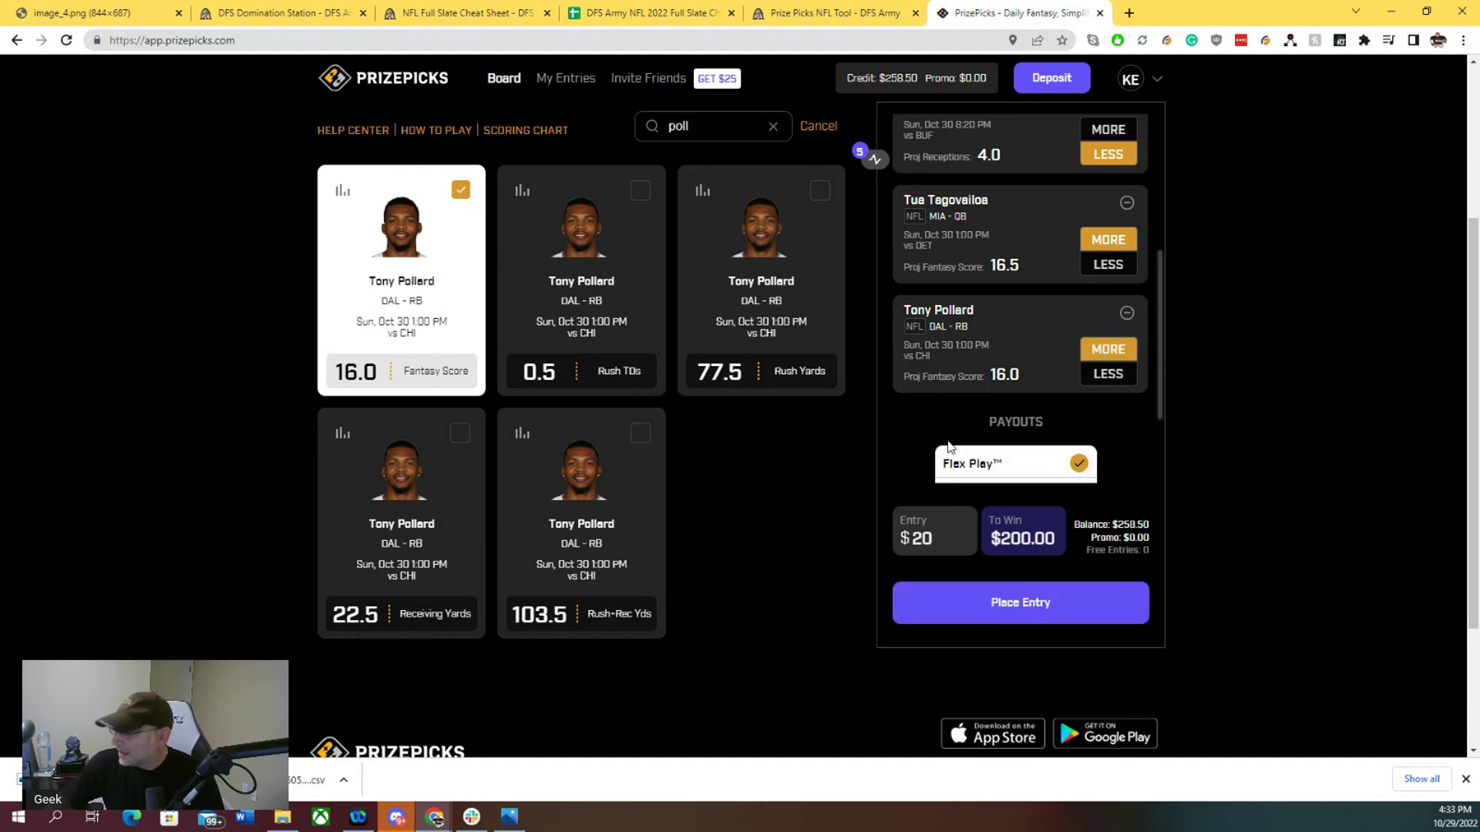
{"action": "left_click", "coordinate": [1024, 479]}
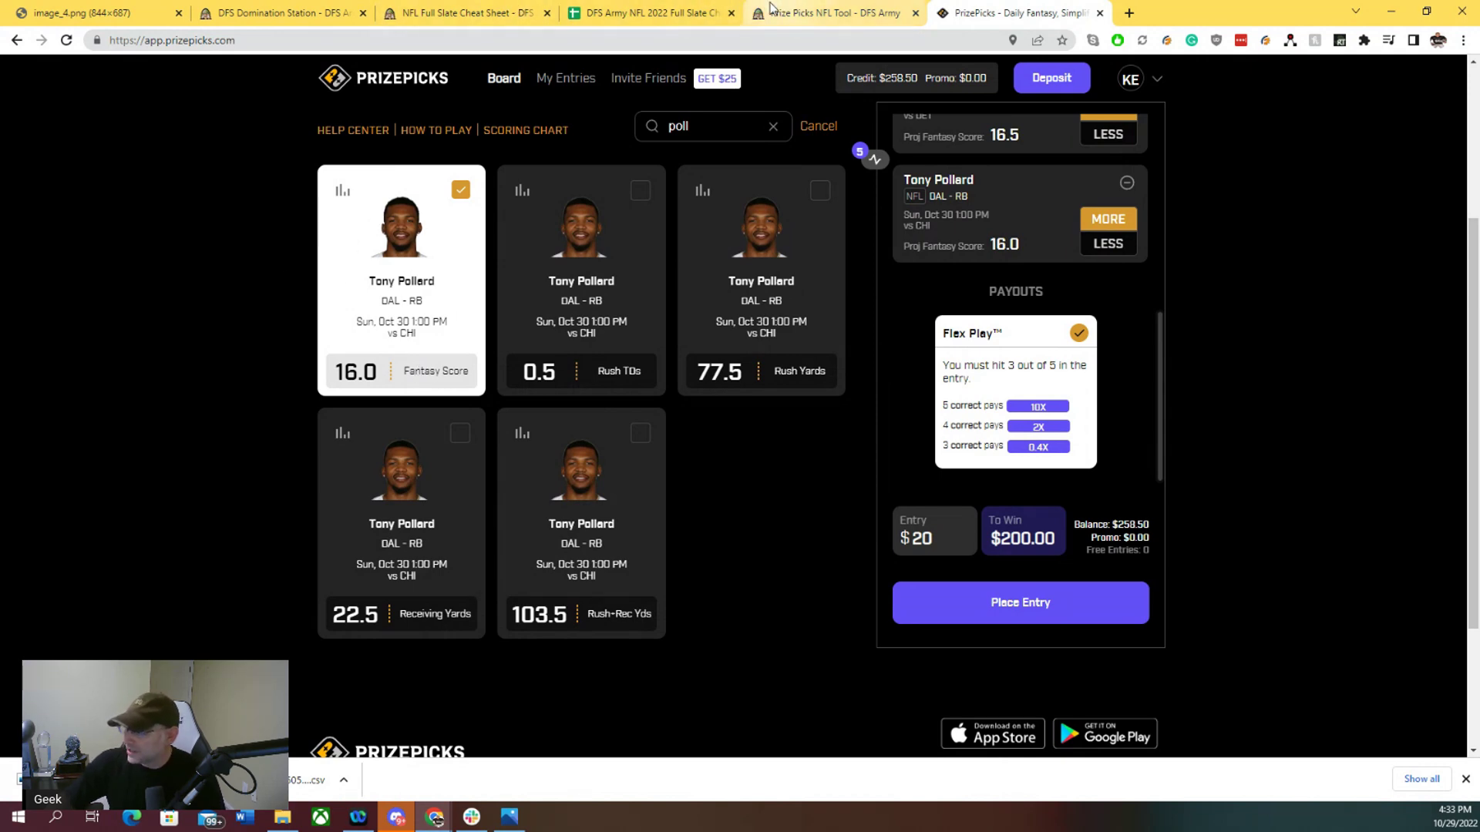
- Return to the DFS Army NFL tool, its Fantasy Score table led by a 9.0% Over edge
{"action": "left_click", "coordinate": [772, 9]}
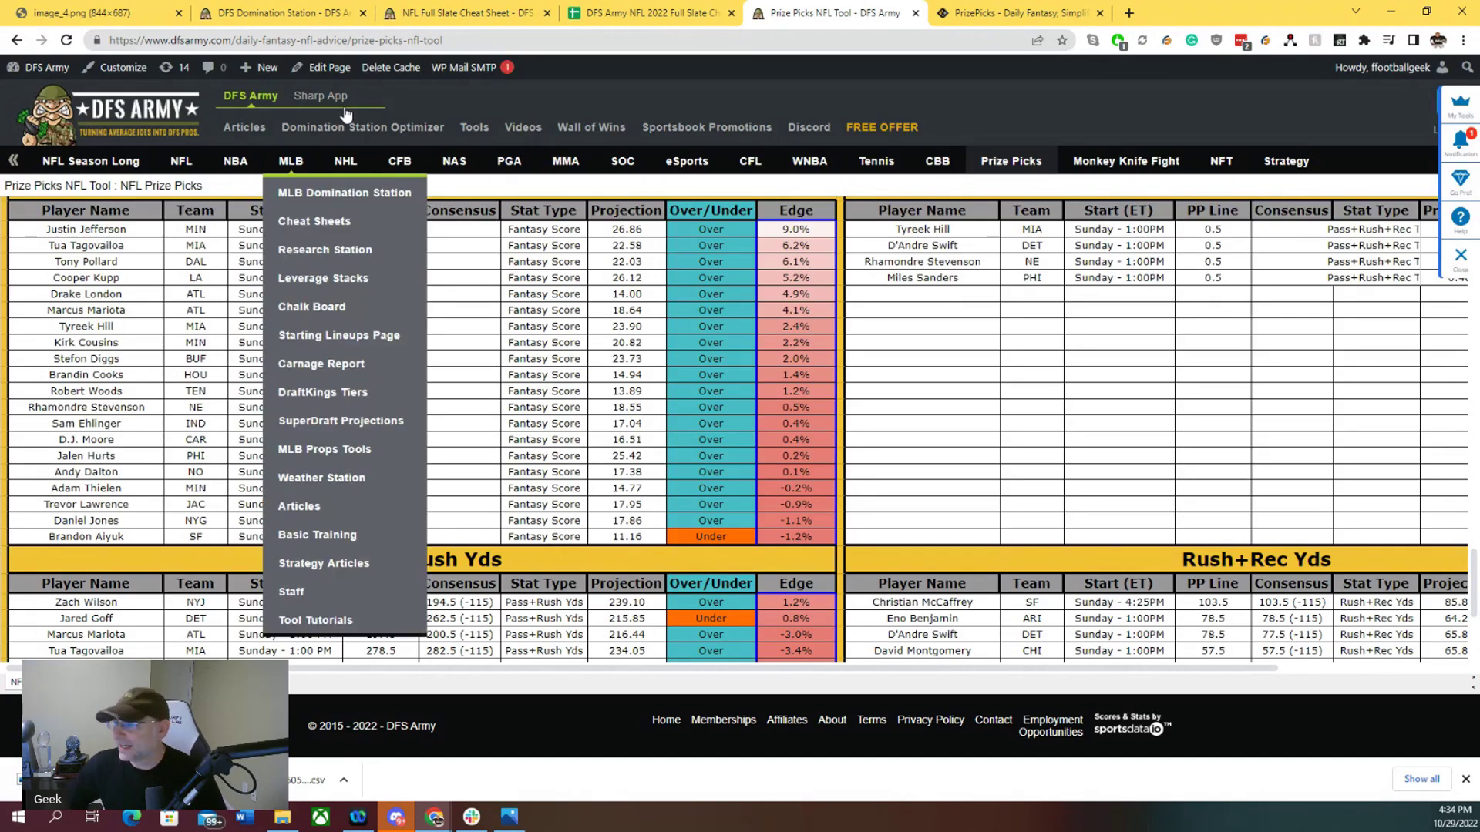
- Back on the PrizePicks board, replace the old player search with 'eh'
{"action": "left_click", "coordinate": [1017, 12]}
{"action": "double_click", "coordinate": [714, 125]}
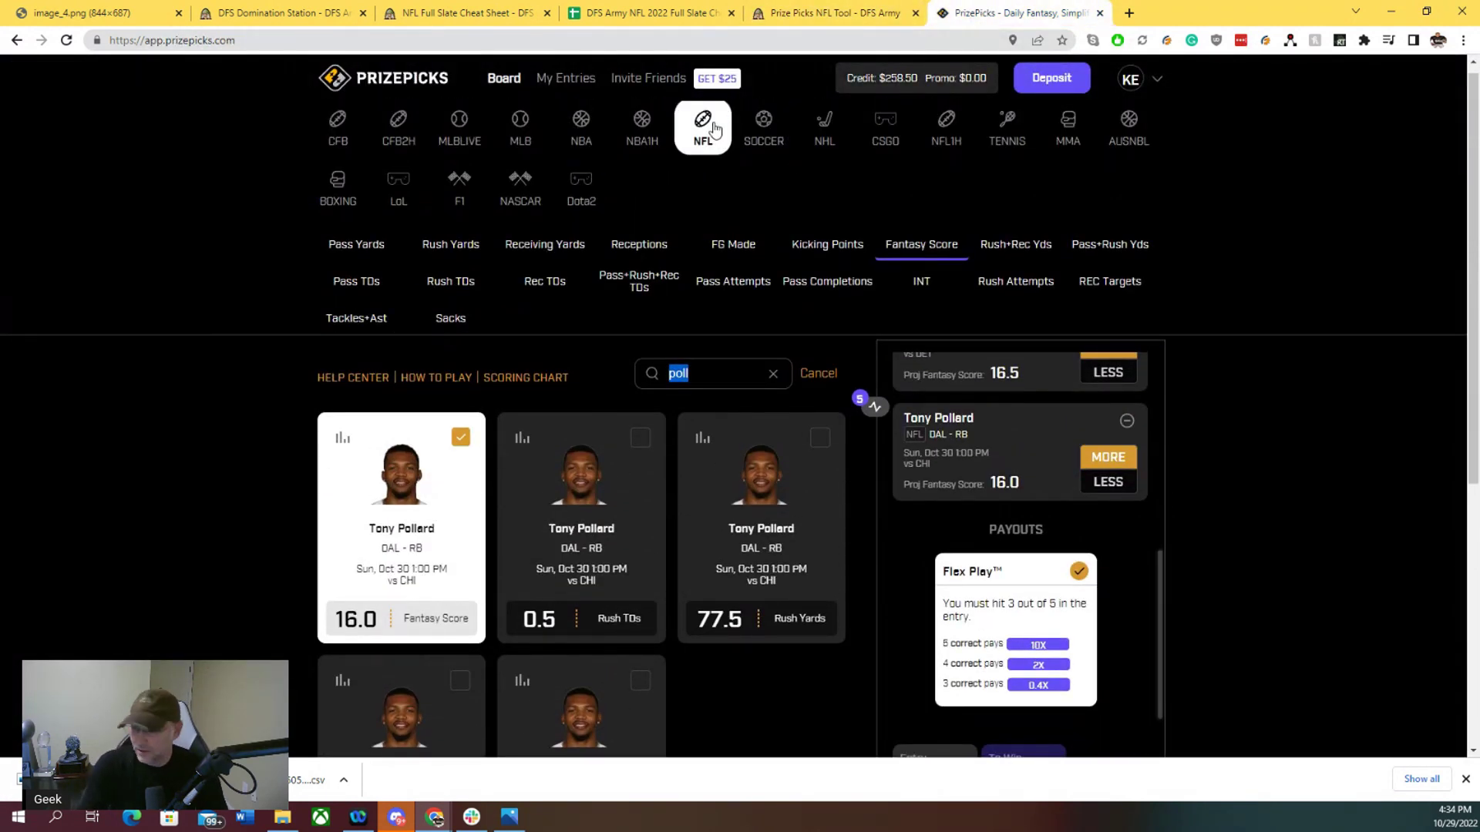
{"action": "scroll", "coordinate": [699, 366], "scroll_direction": "down", "scroll_amount": 3}
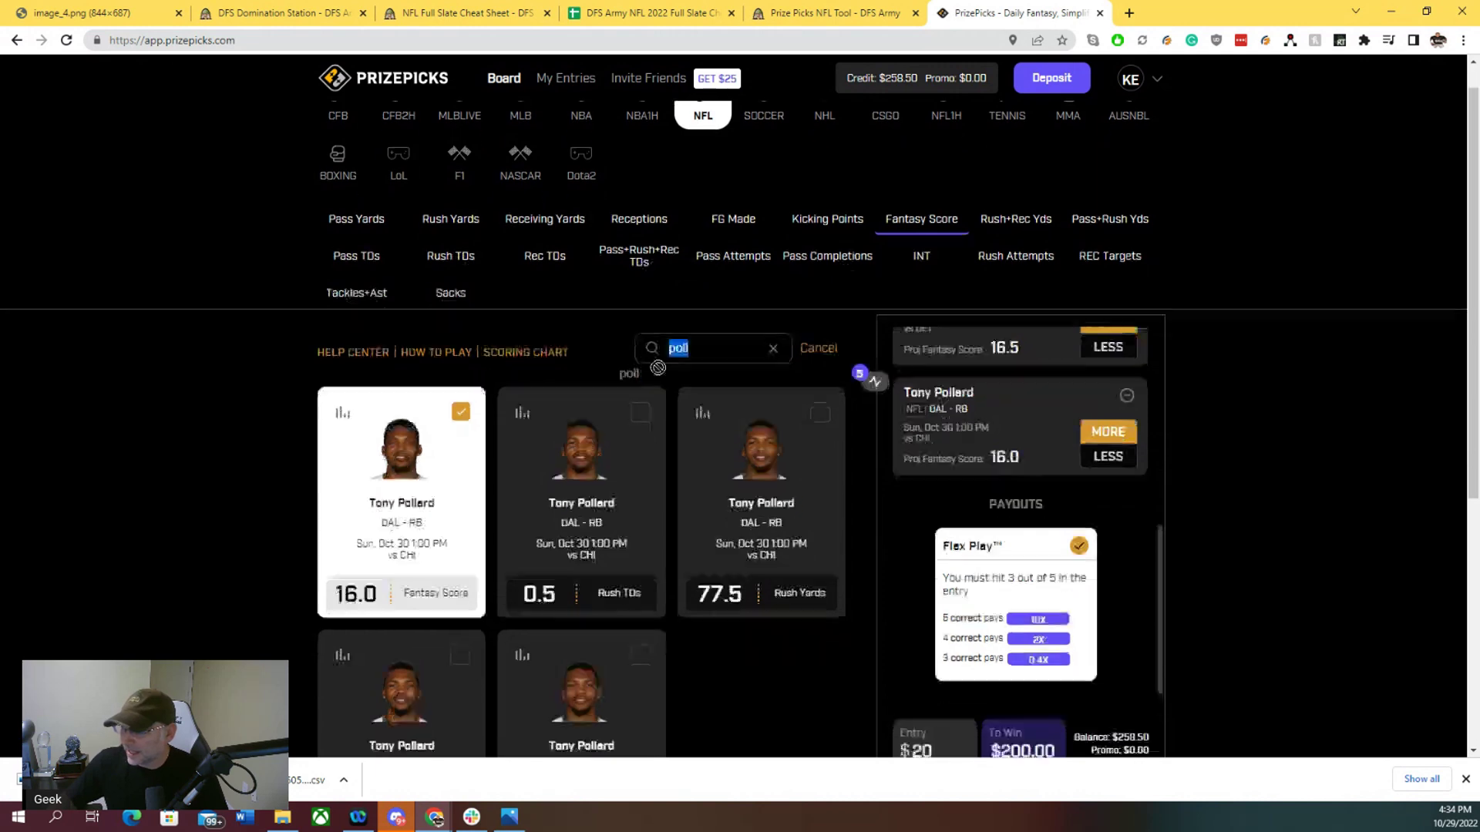
{"action": "left_click", "coordinate": [697, 133]}
{"action": "key", "text": "BackSpace"}
{"action": "key", "text": "BackSpace"}
{"action": "key", "text": "BackSpace"}
{"action": "key", "text": "BackSpace"}
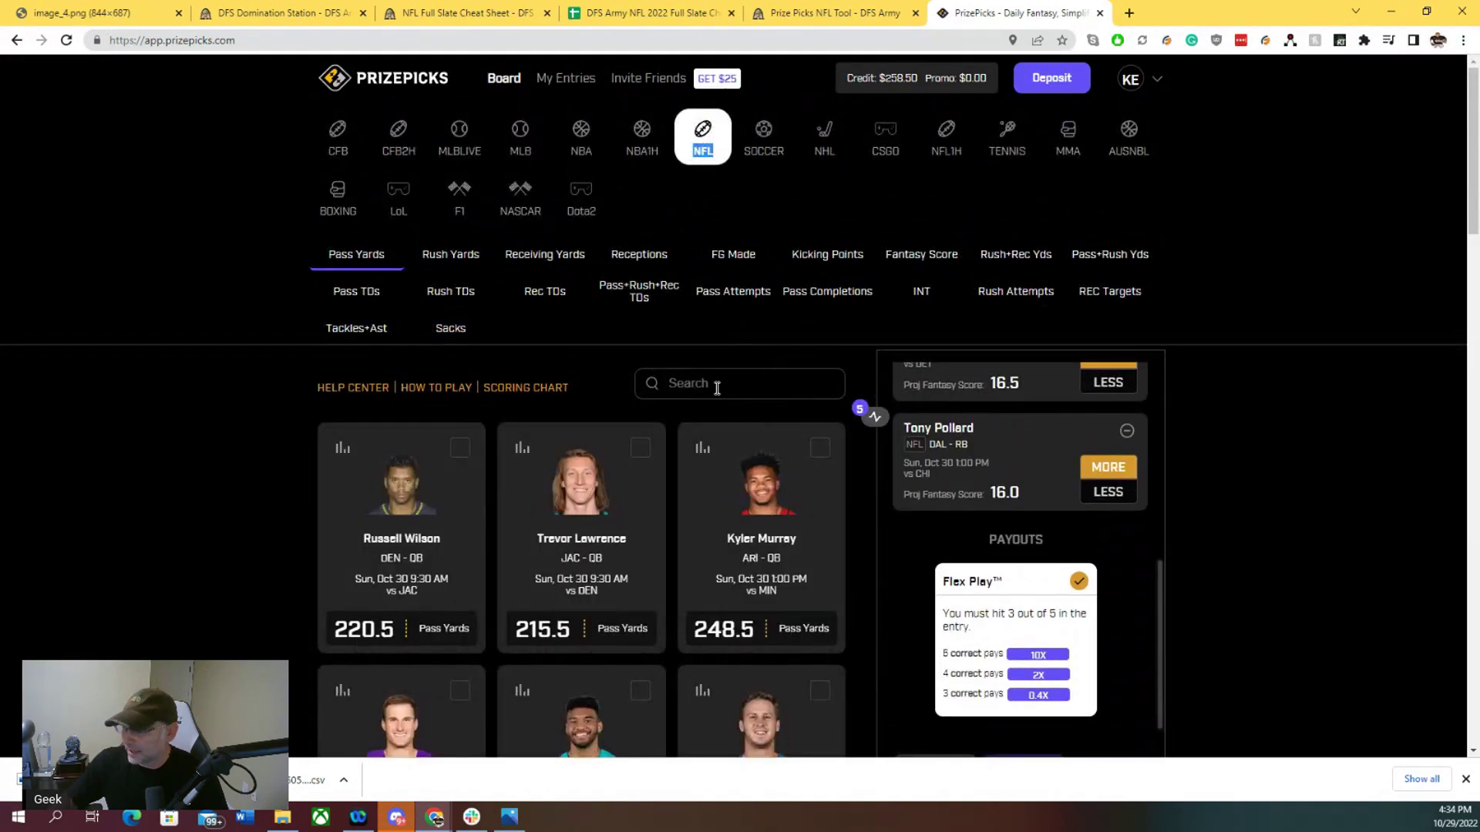
{"action": "scroll", "coordinate": [715, 386], "scroll_direction": "down", "scroll_amount": 3}
{"action": "type", "text": "eh"}
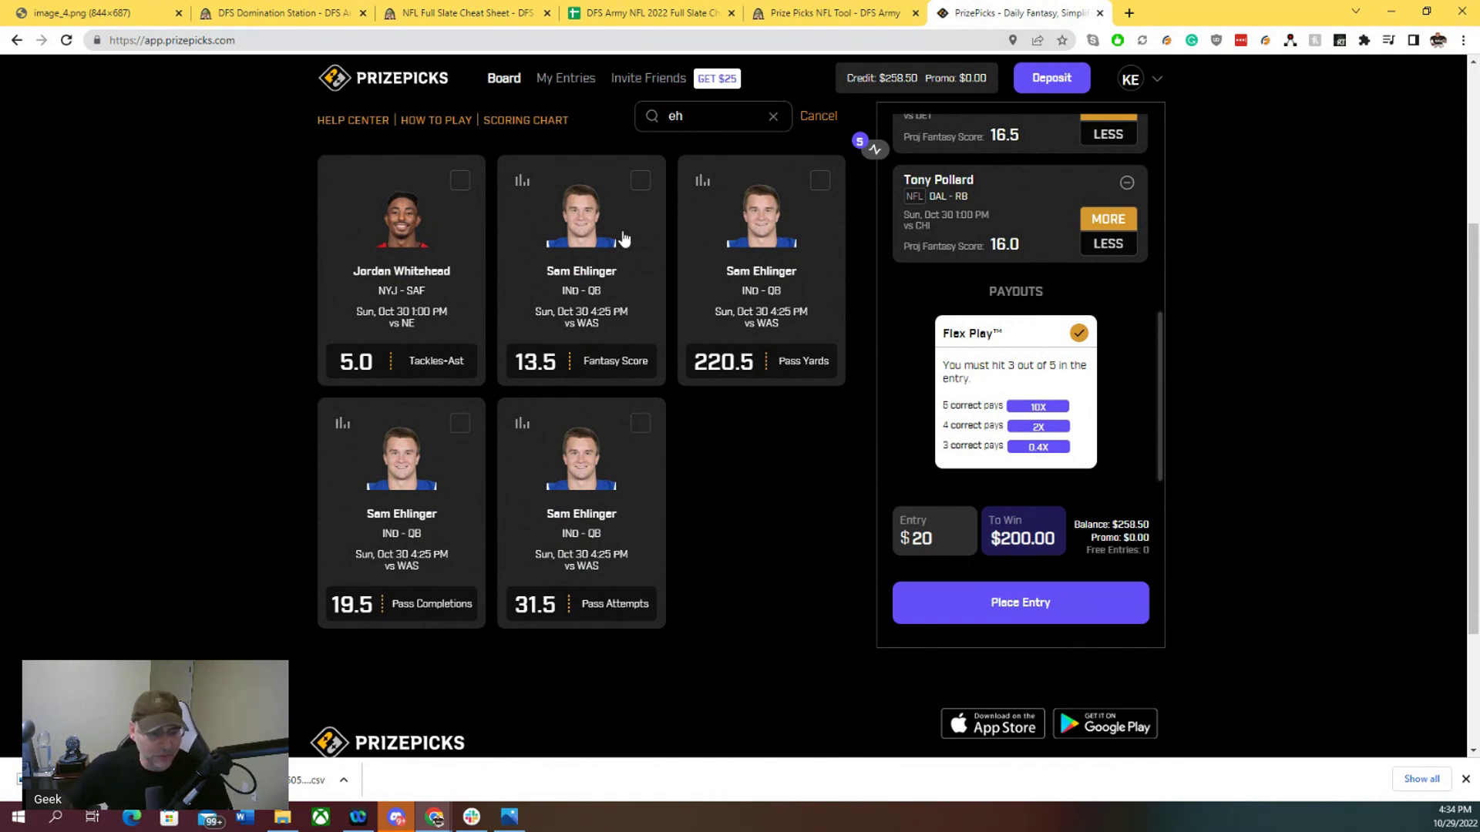
- Try adding an Ehlinger pick, hit the five-pick maximum, and clear the $20 entry amount
{"action": "left_click", "coordinate": [639, 192]}
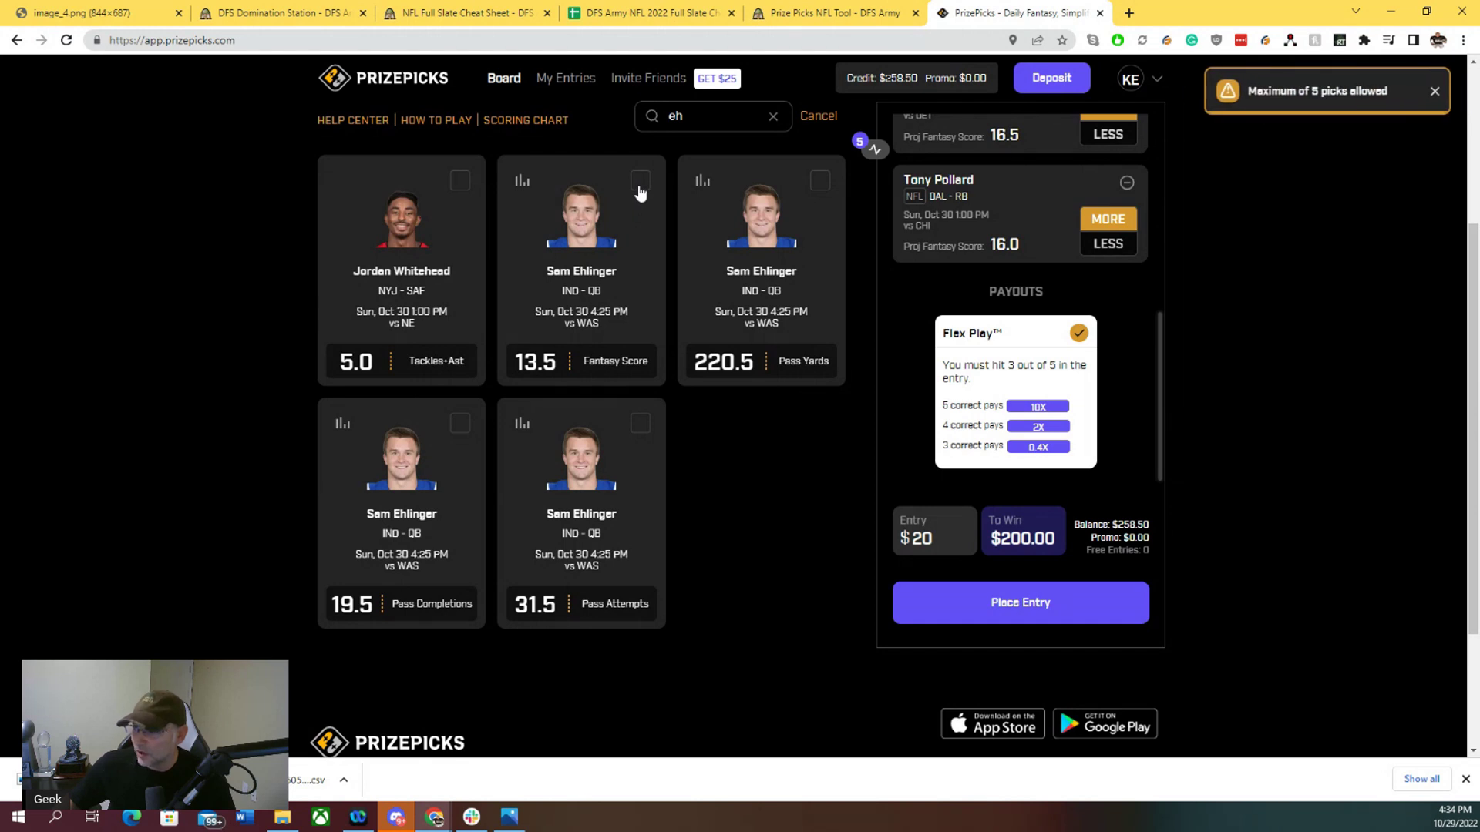
{"action": "left_click", "coordinate": [951, 533]}
{"action": "key", "text": "BackSpace"}
{"action": "key", "text": "BackSpace"}
- Set the entry amount to $10 and place the five-pick Flex Play entry
{"action": "type", "text": "10"}
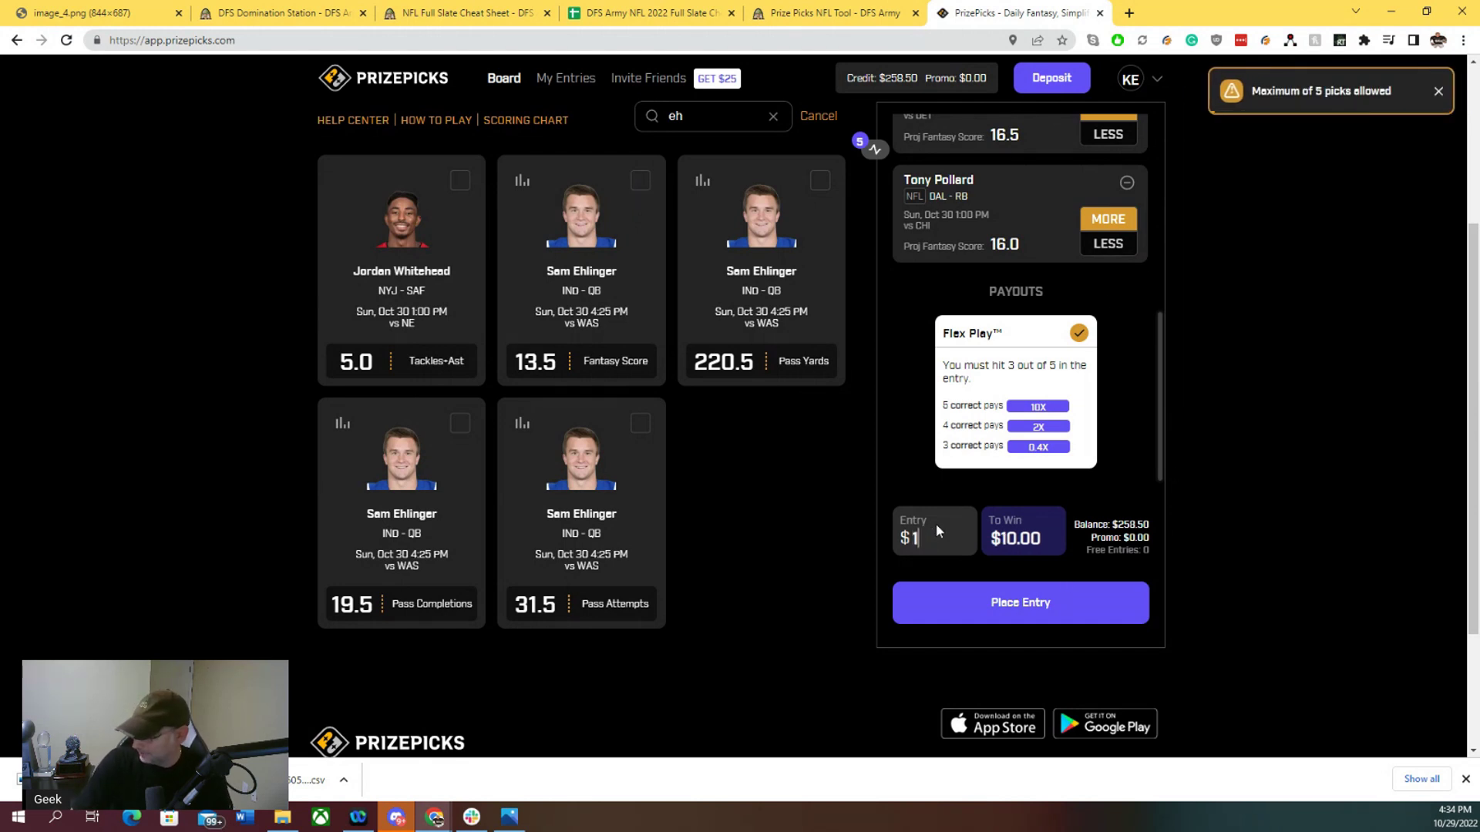
{"action": "left_click", "coordinate": [974, 598]}
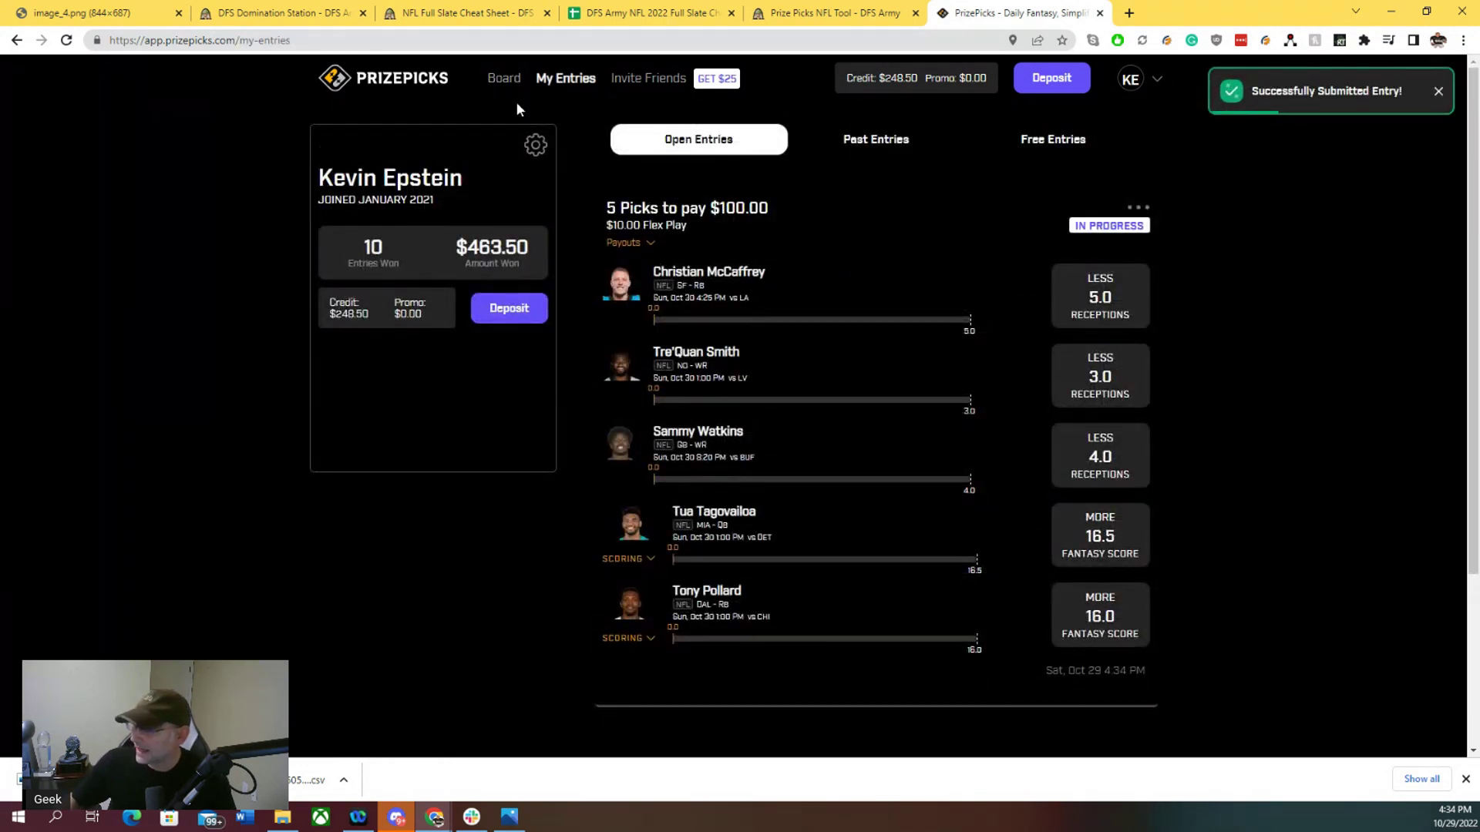
{"action": "left_click", "coordinate": [504, 80]}
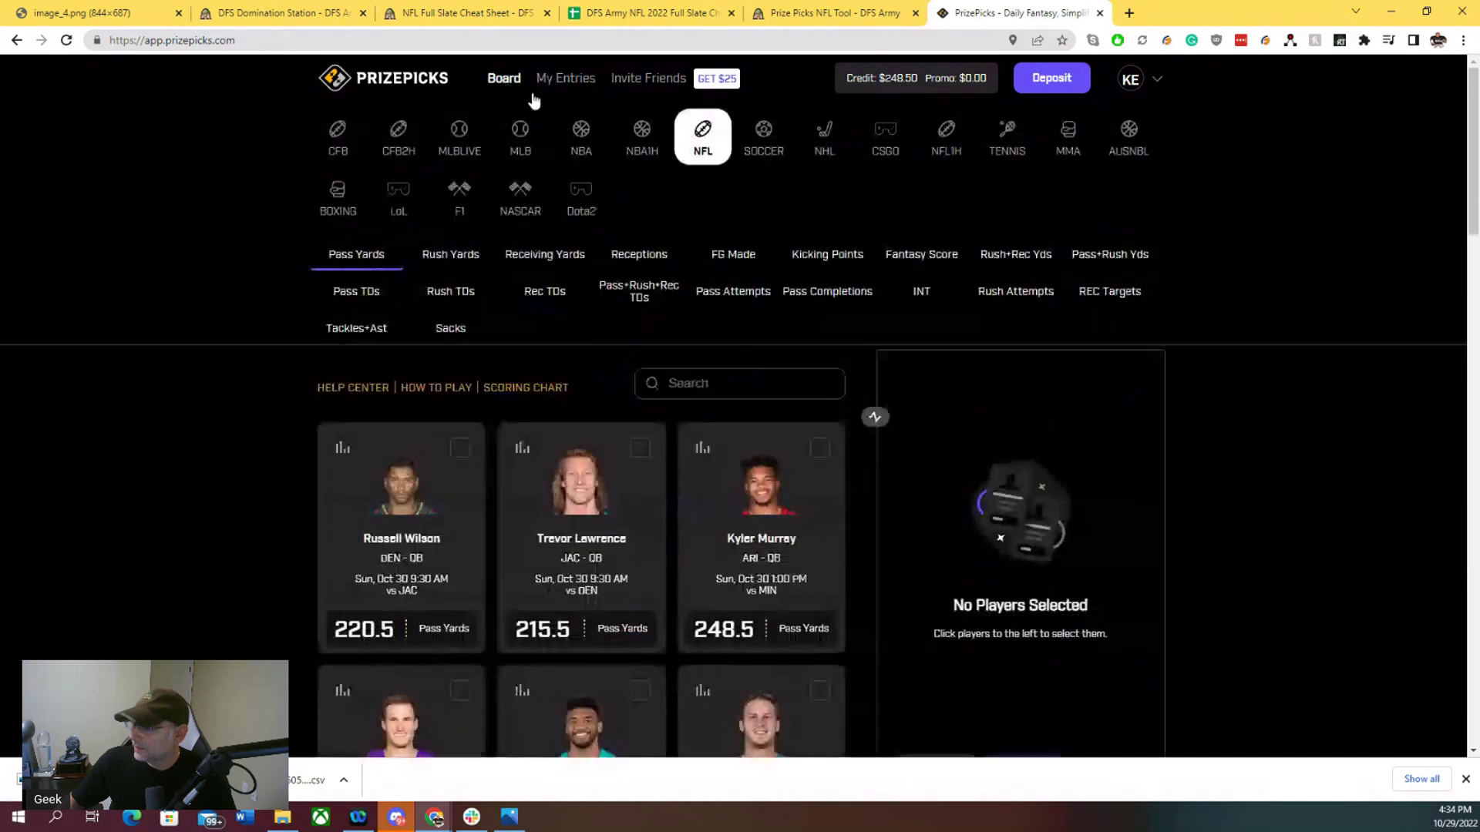
- Search 'sam e' and start a new entry with Ehlinger's 13.5 Fantasy Score on More
{"action": "left_click", "coordinate": [664, 379]}
{"action": "scroll", "coordinate": [671, 381], "scroll_direction": "down", "scroll_amount": 3}
{"action": "type", "text": "sam e"}
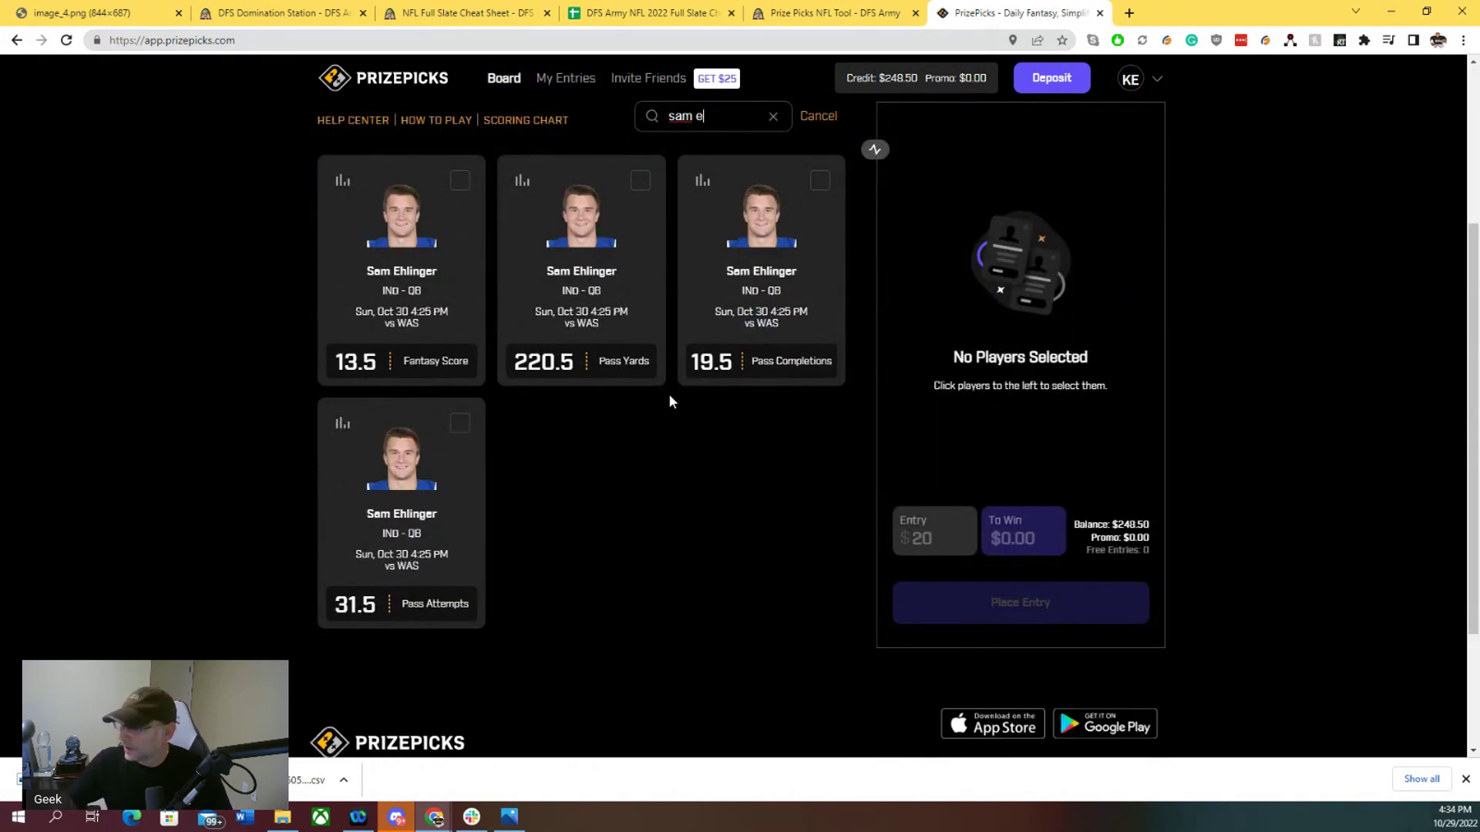
{"action": "left_click", "coordinate": [469, 198]}
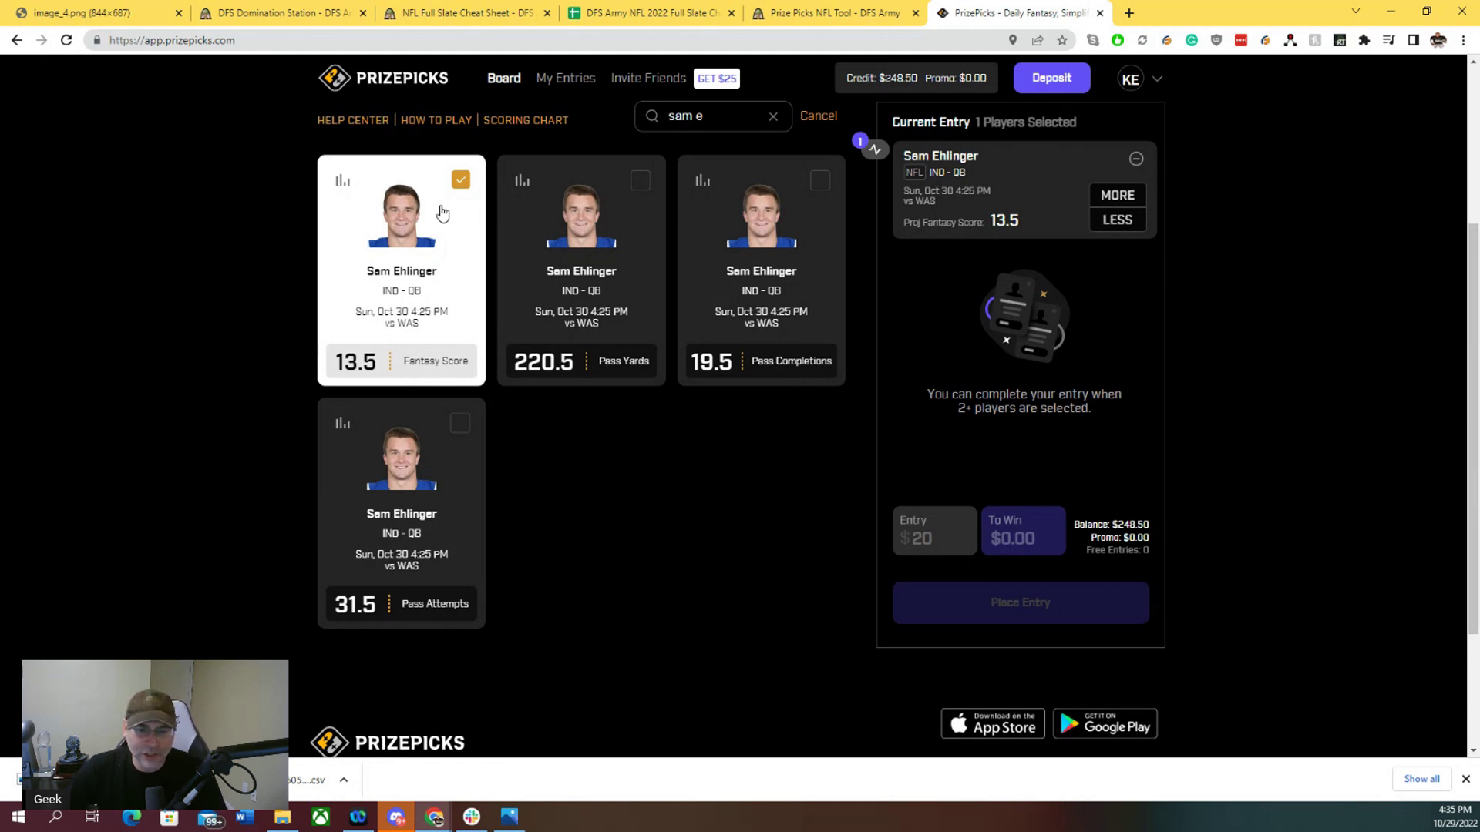
{"action": "left_click", "coordinate": [1129, 199]}
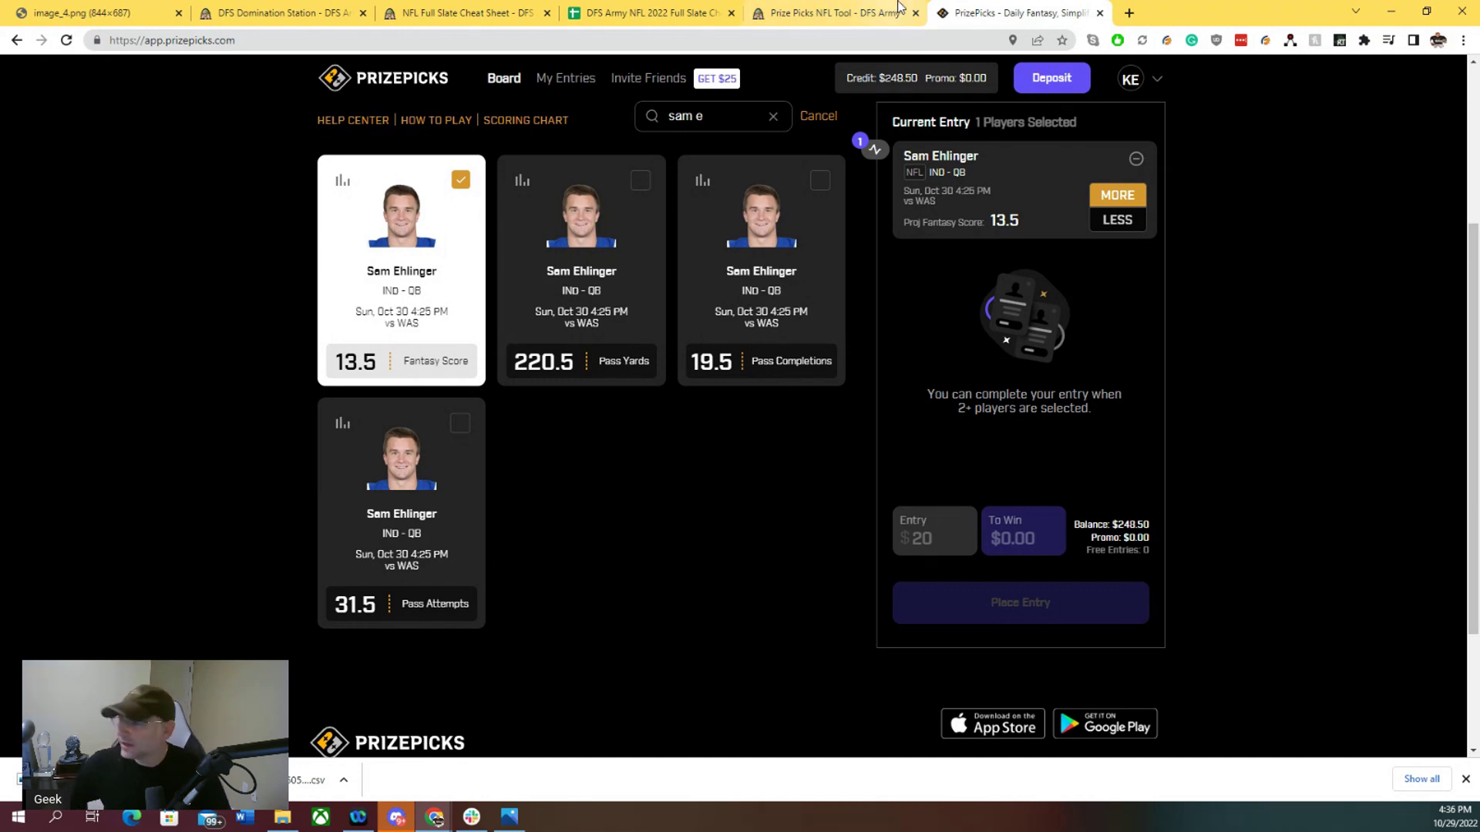
- Switch to the DFS Army Prize Picks NFL Tool to review its Fantasy Score projections
{"action": "left_click", "coordinate": [840, 11]}
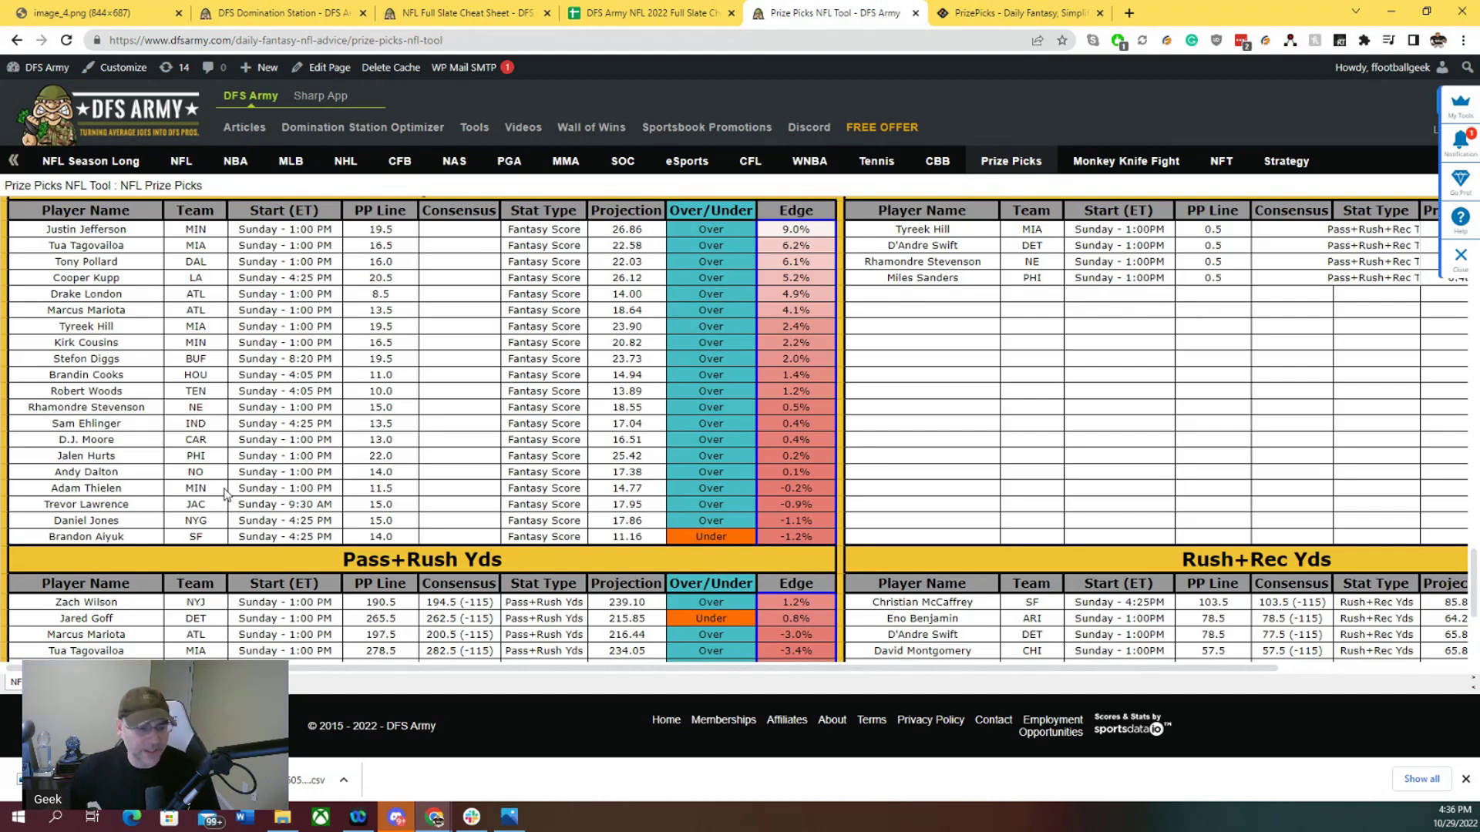
- Open PrizePicks My Entries to see the in-progress $10 five-pick Flex Play
{"action": "left_click", "coordinate": [954, 13]}
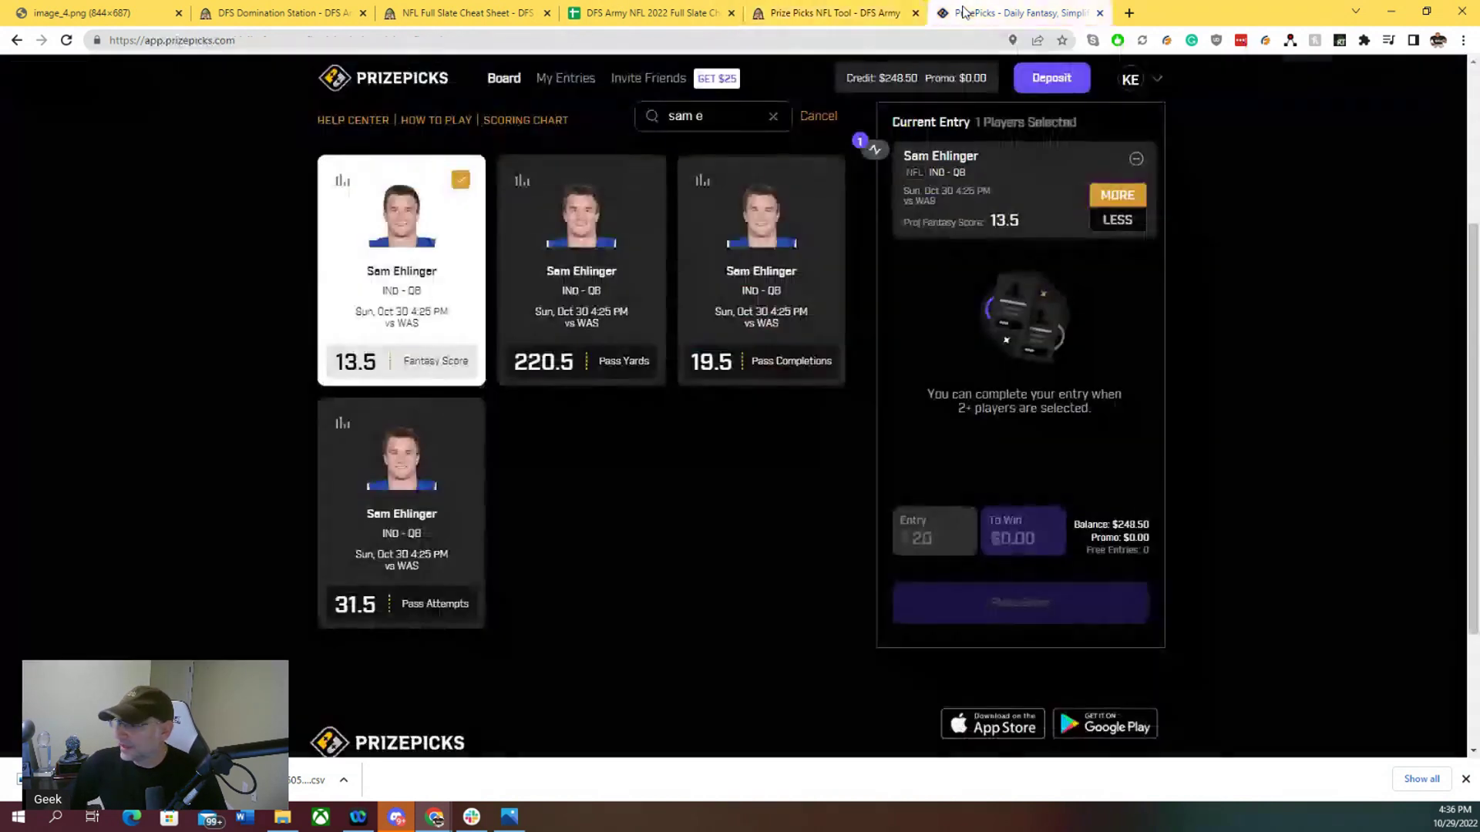
{"action": "scroll", "coordinate": [538, 432], "scroll_direction": "up", "scroll_amount": 3}
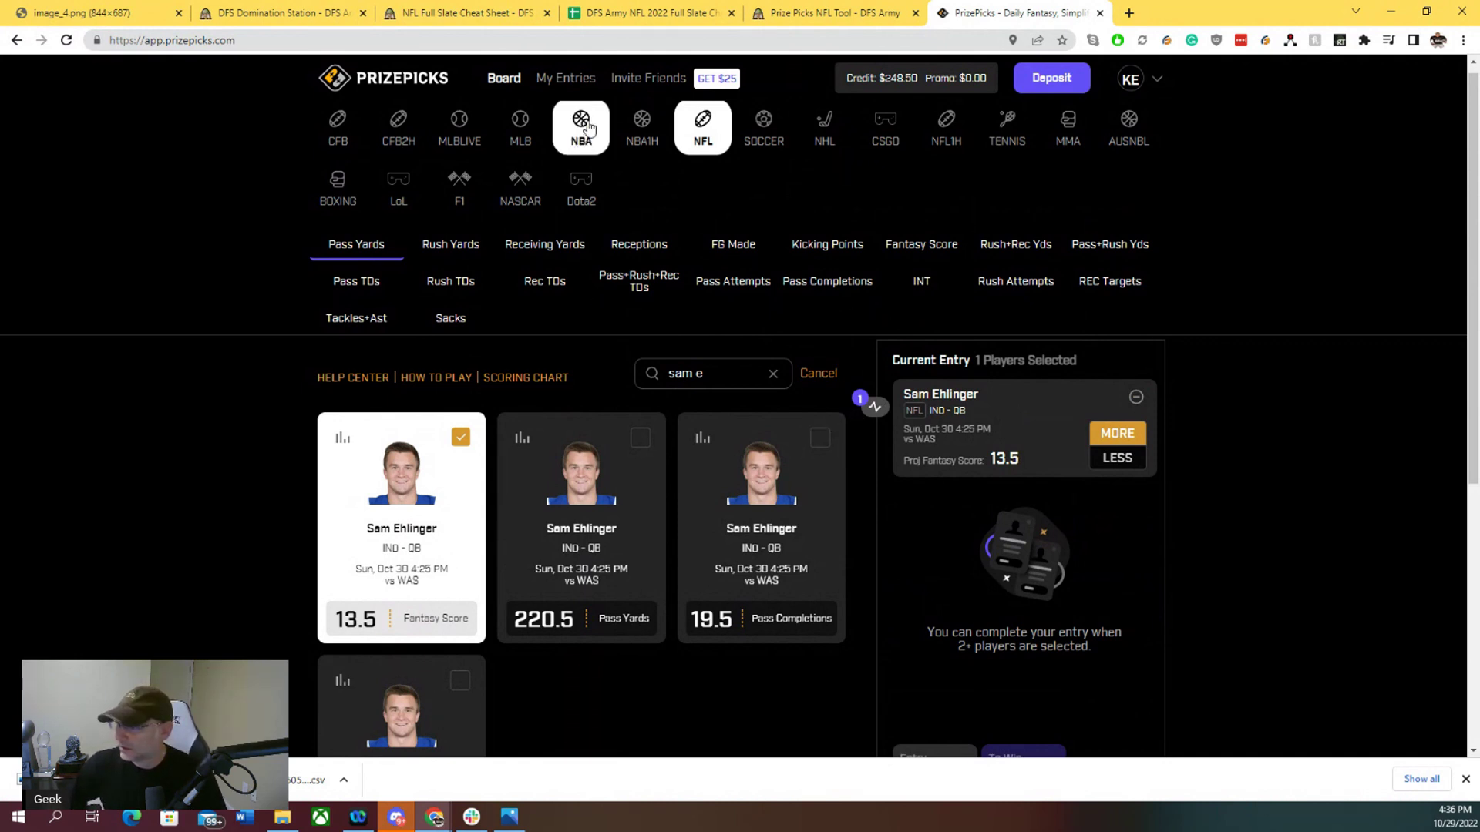
{"action": "left_click", "coordinate": [577, 79]}
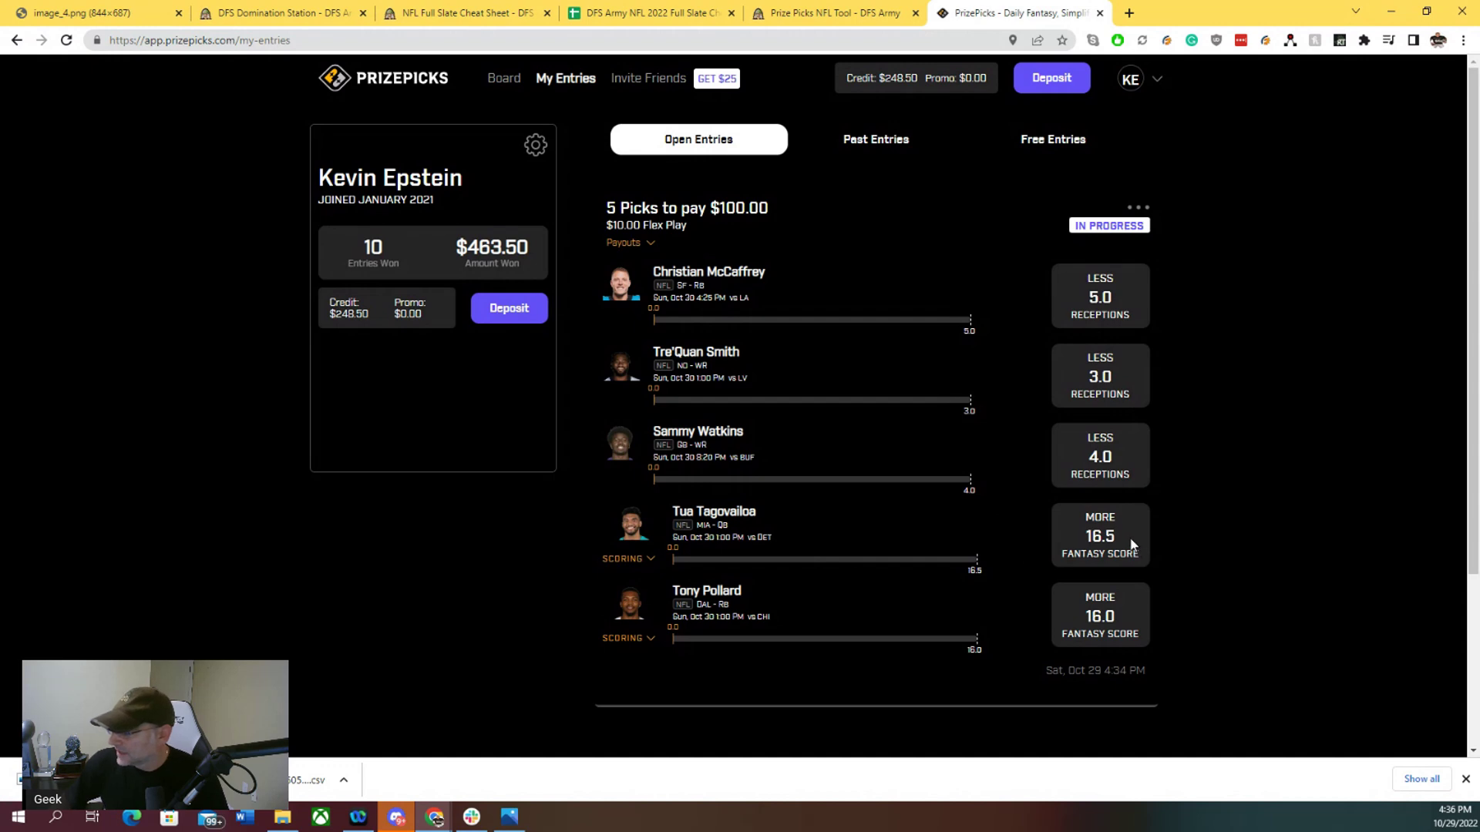
- Go back from My Entries to the board, where the Ehlinger More pick remains
{"action": "scroll", "coordinate": [1131, 545], "scroll_direction": "down", "scroll_amount": 3}
{"action": "scroll", "coordinate": [1123, 496], "scroll_direction": "up", "scroll_amount": 3}
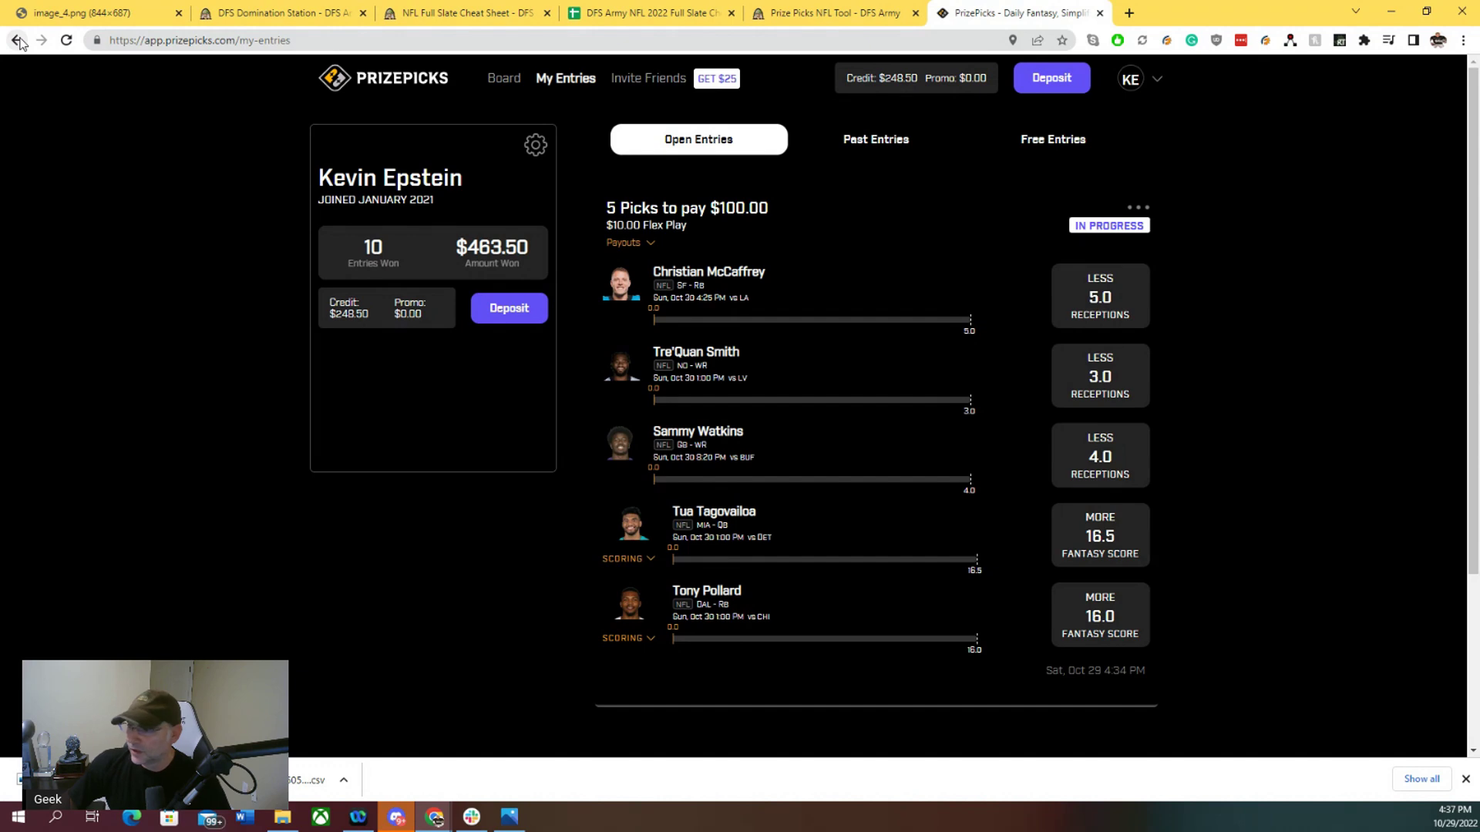
{"action": "left_click", "coordinate": [17, 40]}
{"action": "scroll", "coordinate": [579, 429], "scroll_direction": "down", "scroll_amount": 5}
{"action": "scroll", "coordinate": [579, 428], "scroll_direction": "up", "scroll_amount": 3}
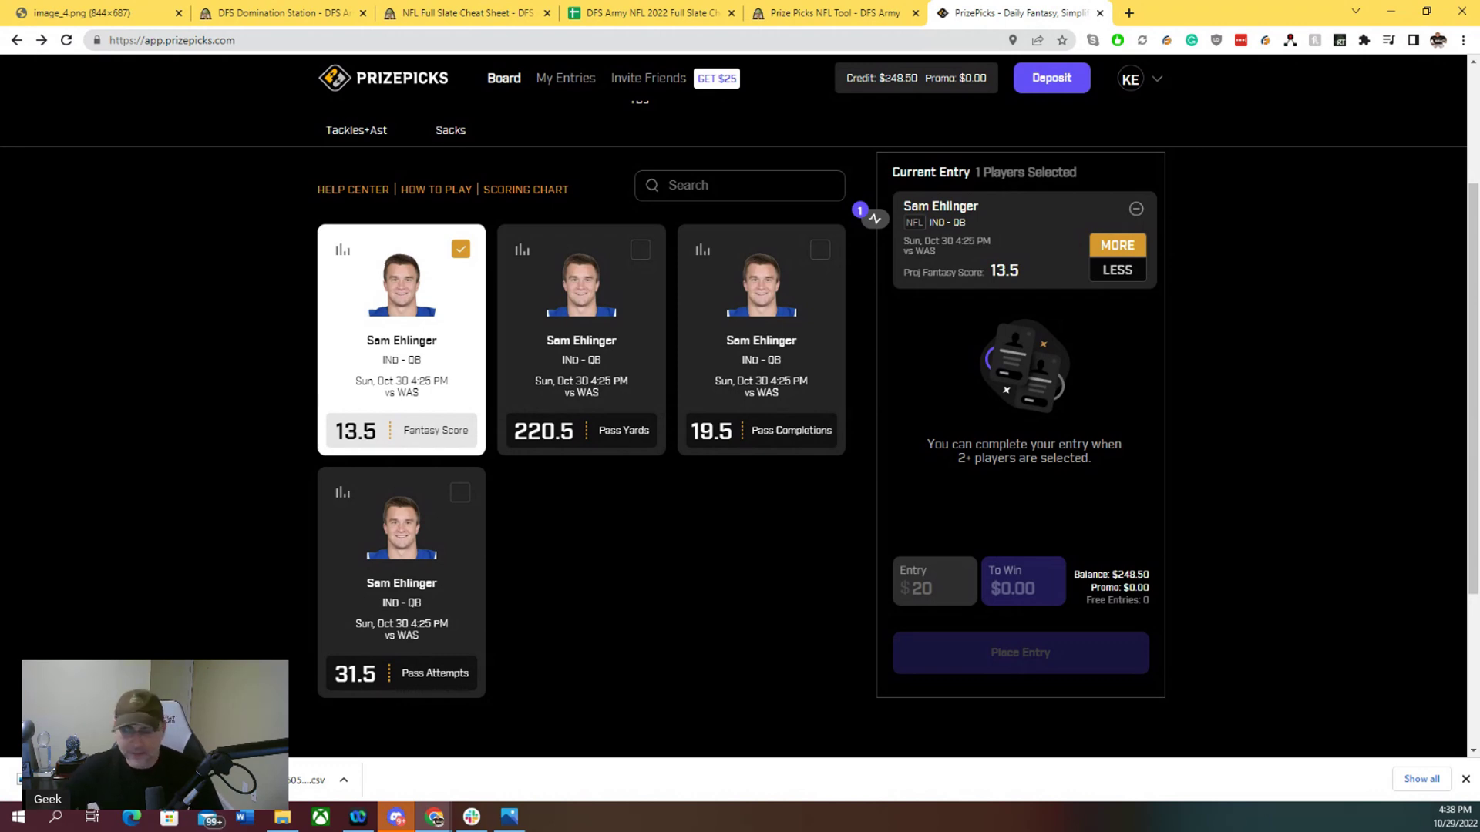
- Switch to the DFS Army tool's table showing the IND 13.5 line Over at 0.4%
{"action": "left_click", "coordinate": [825, 12]}
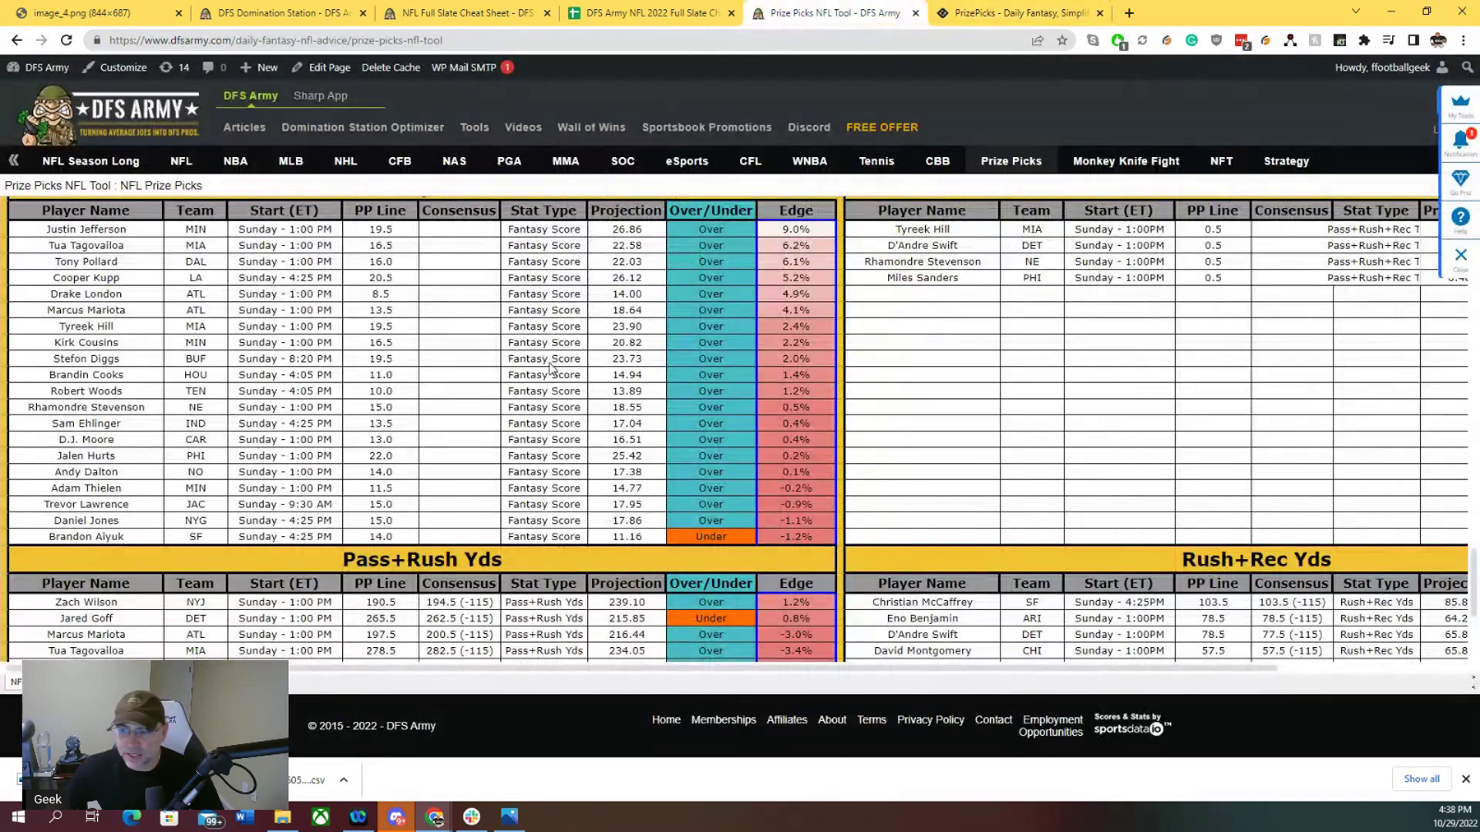